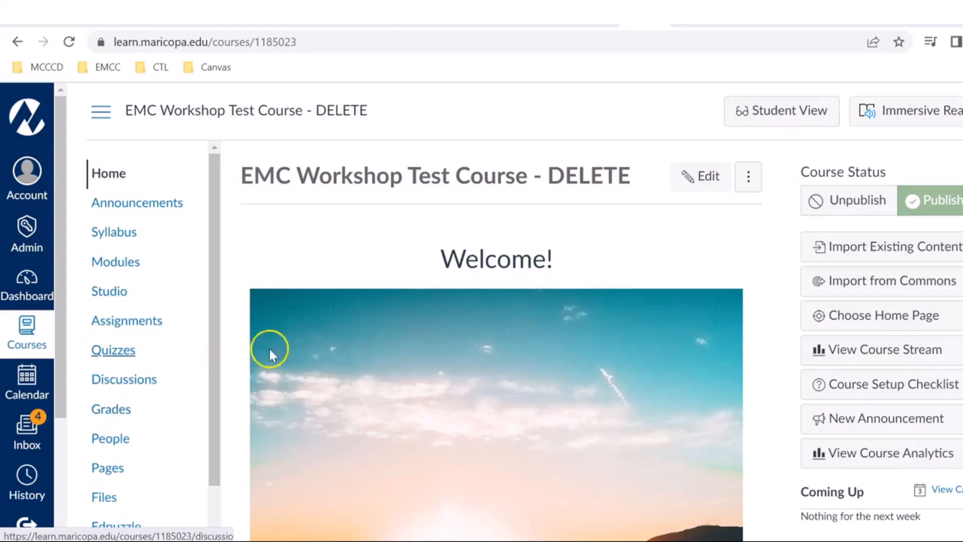
# Step: Open the Quick Collection in the course's Studio library and start creating a quiz from the "Part 7 of 7: Thinking for Themselves" video
pyautogui.click(118, 299)
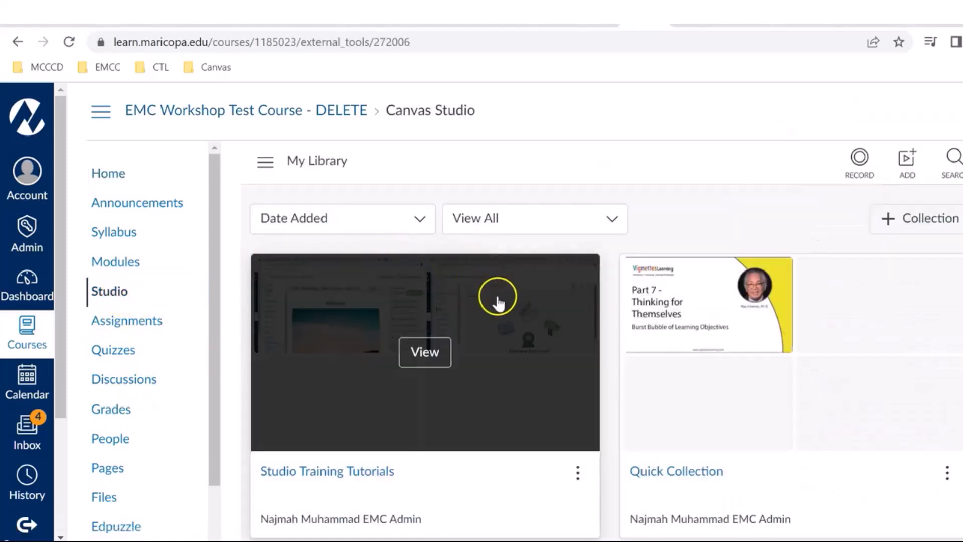
pyautogui.moveTo(636, 393)
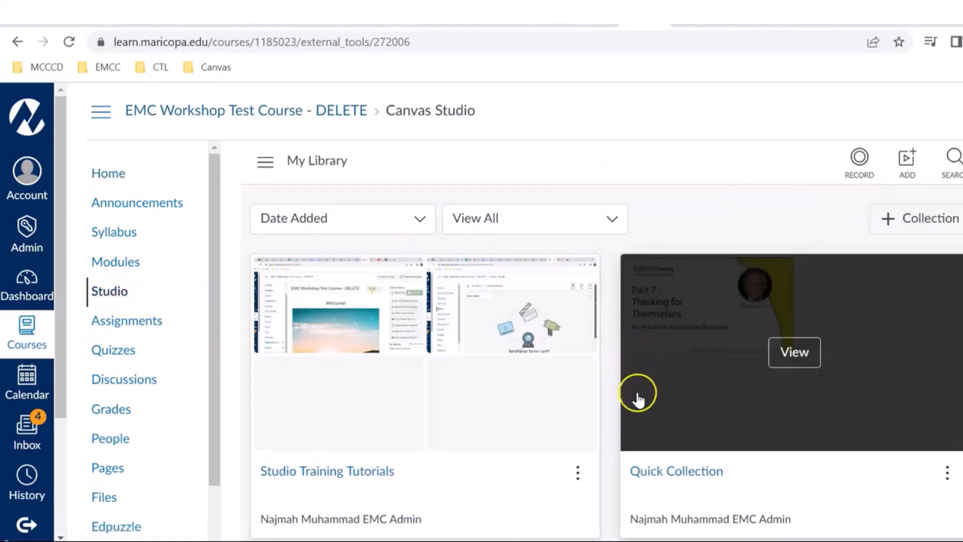
pyautogui.click(788, 360)
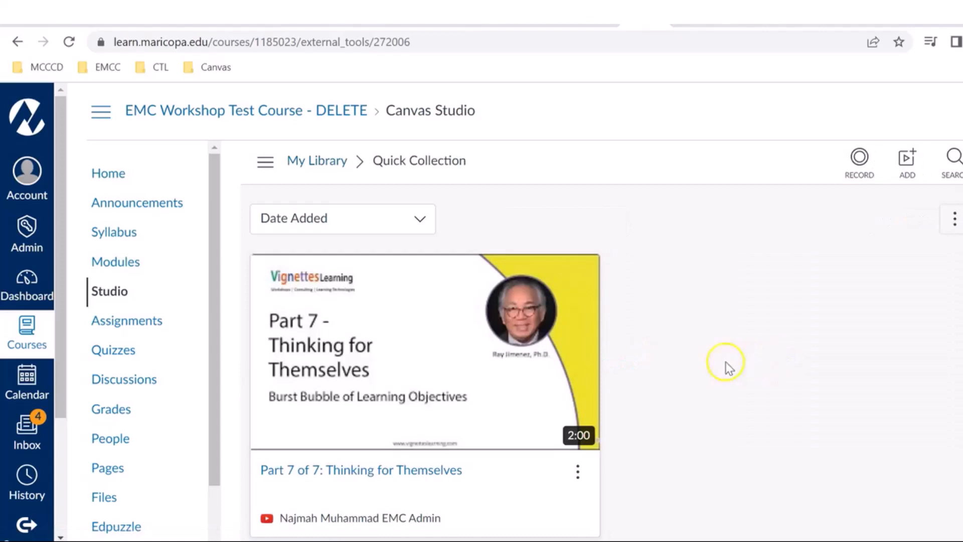
pyautogui.moveTo(545, 309)
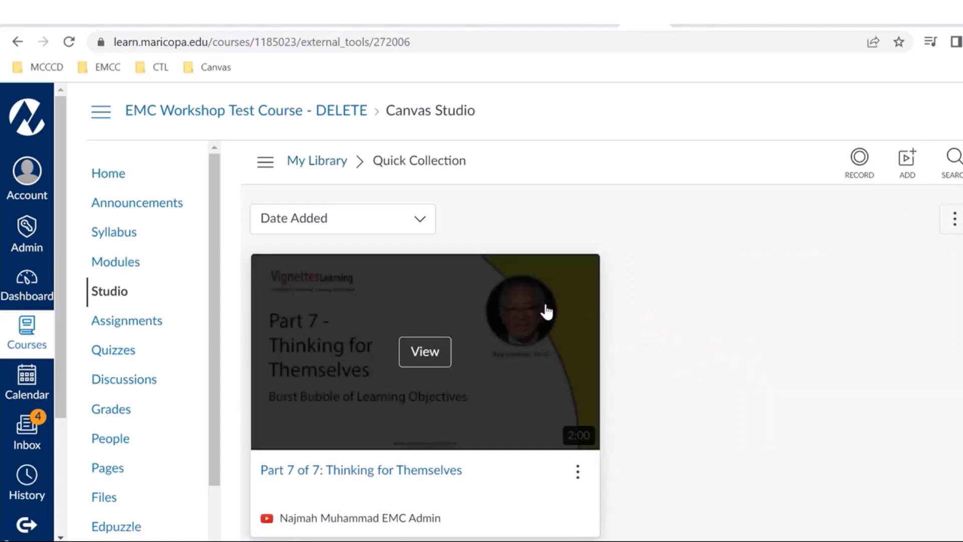
pyautogui.click(577, 475)
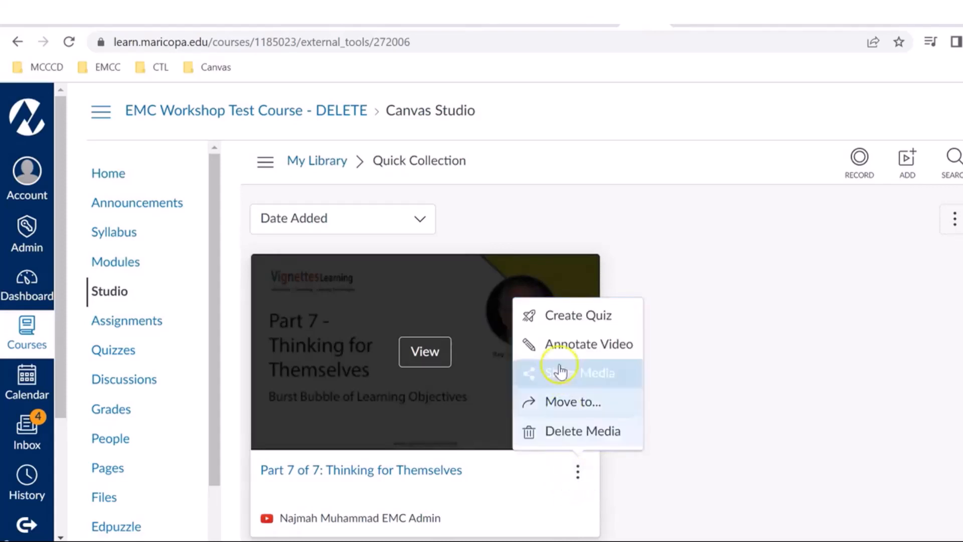
pyautogui.click(550, 318)
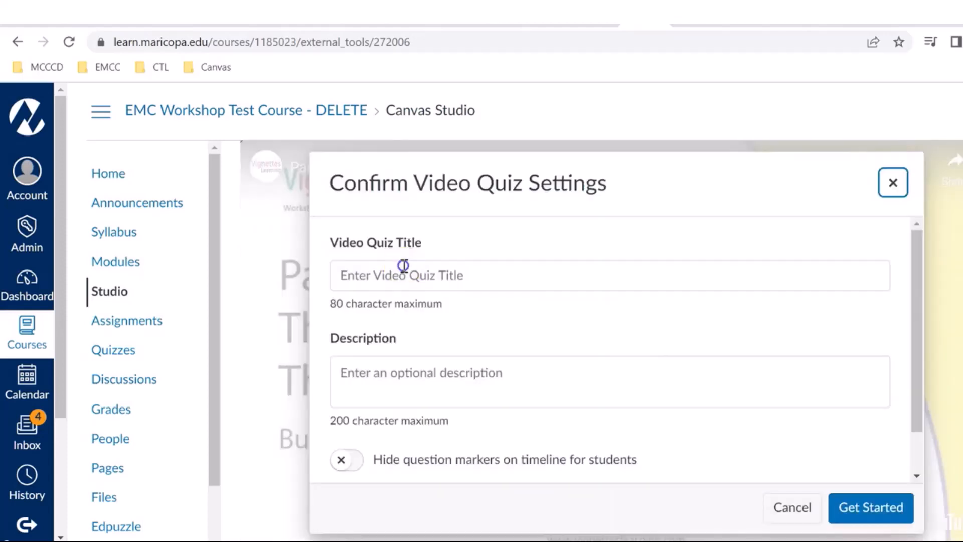
# Step: Title the video quiz "Create a Quiz Demo"
pyautogui.click(404, 267)
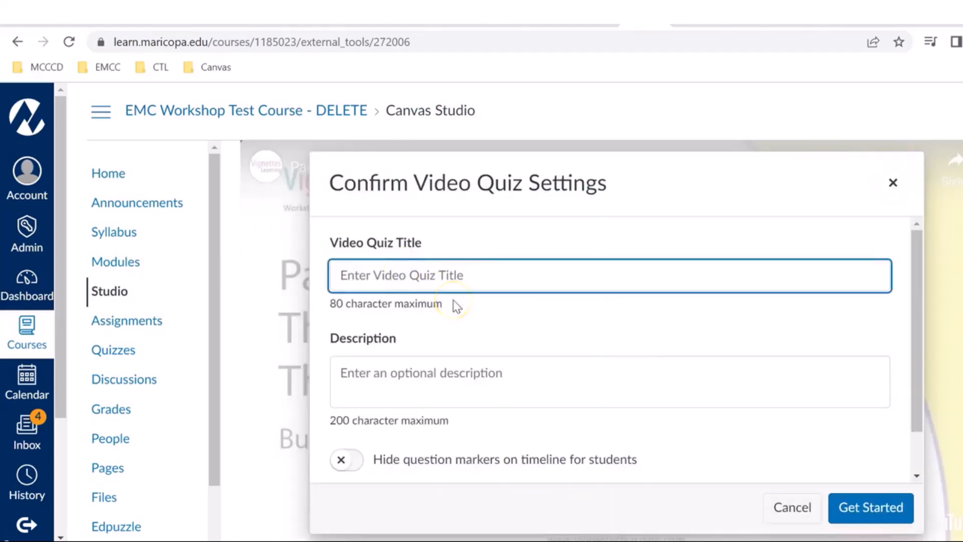
pyautogui.write('q')
pyautogui.press('BackSpace')
pyautogui.write('Create')
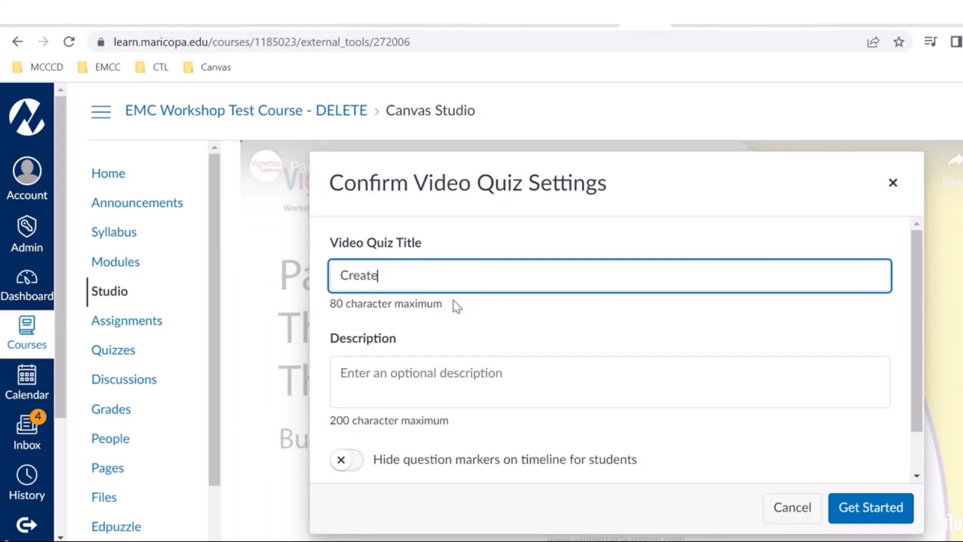
pyautogui.write(' a Quiz Demo')
# Step: Enter "Testing out this feature" as the quiz description and confirm the settings to start building the quiz
pyautogui.click(403, 389)
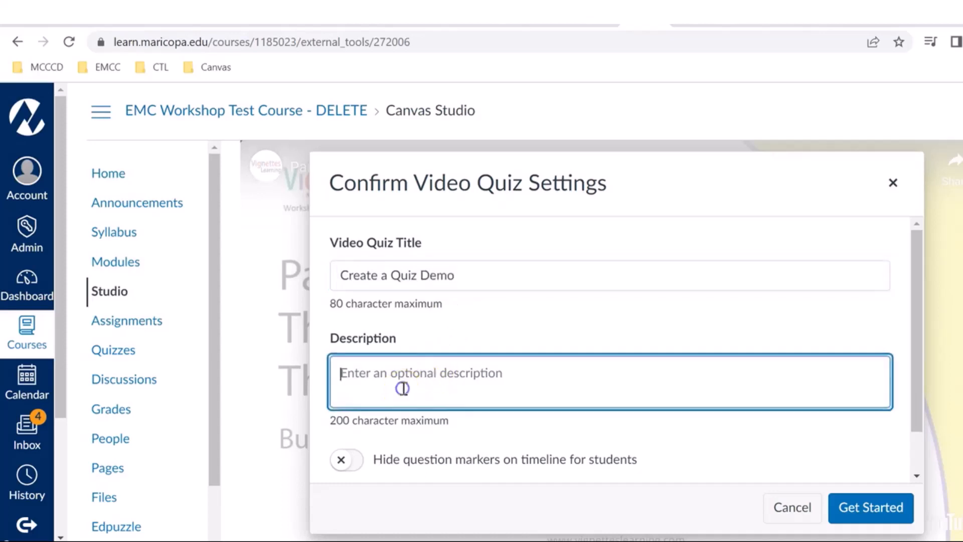
pyautogui.write('Tes')
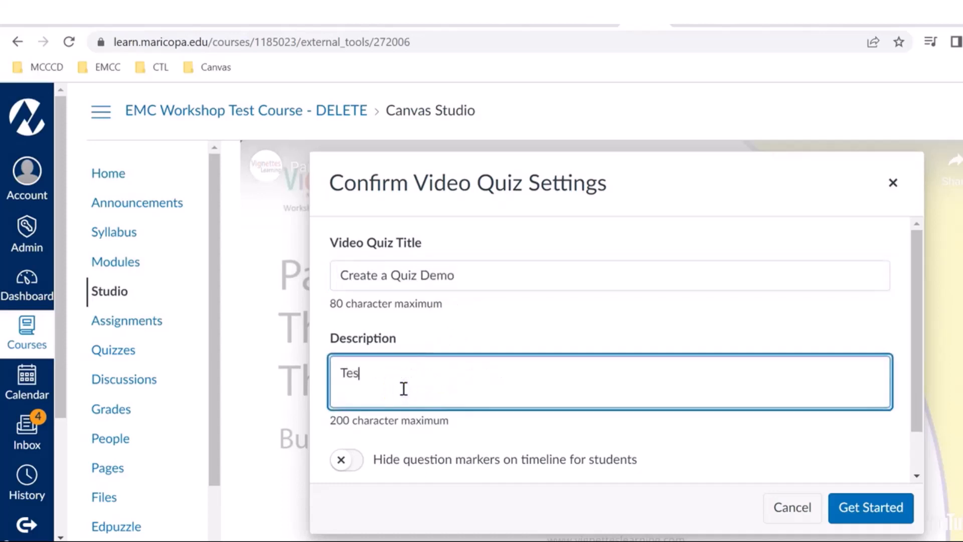
pyautogui.write('ting out theisfeature')
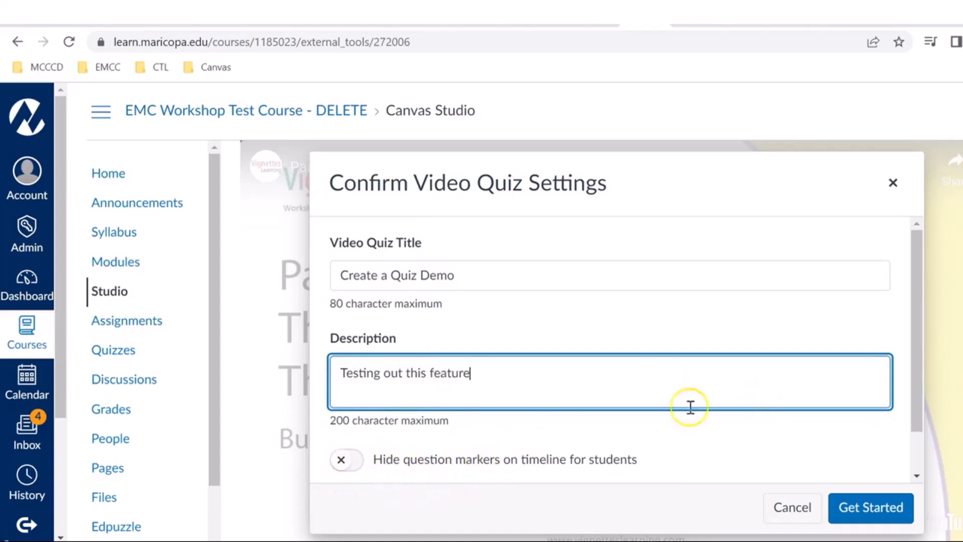
pyautogui.scroll(-1, 554, 440)
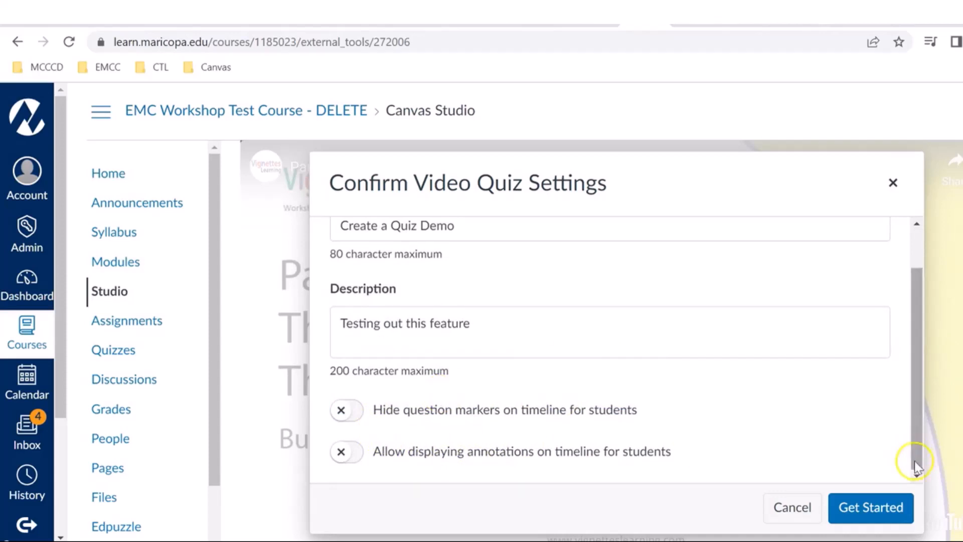
pyautogui.click(869, 509)
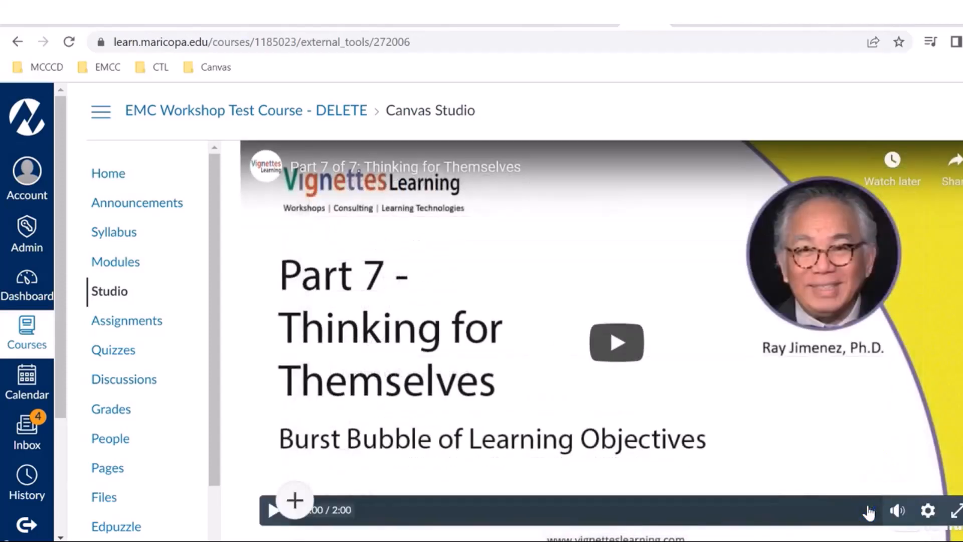
# Step: Insert a True or False question at 0:00 of the video timeline
pyautogui.click(301, 498)
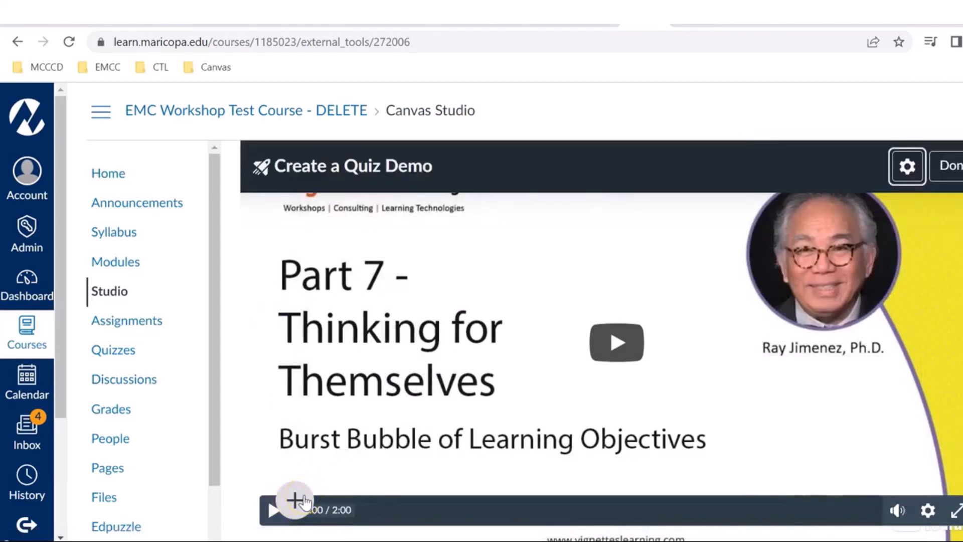
pyautogui.click(273, 510)
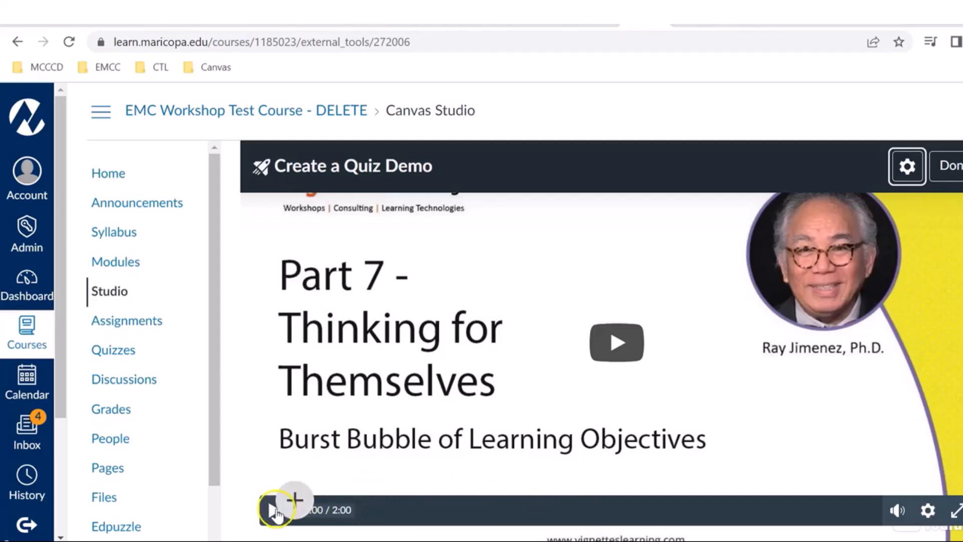
pyautogui.click(295, 499)
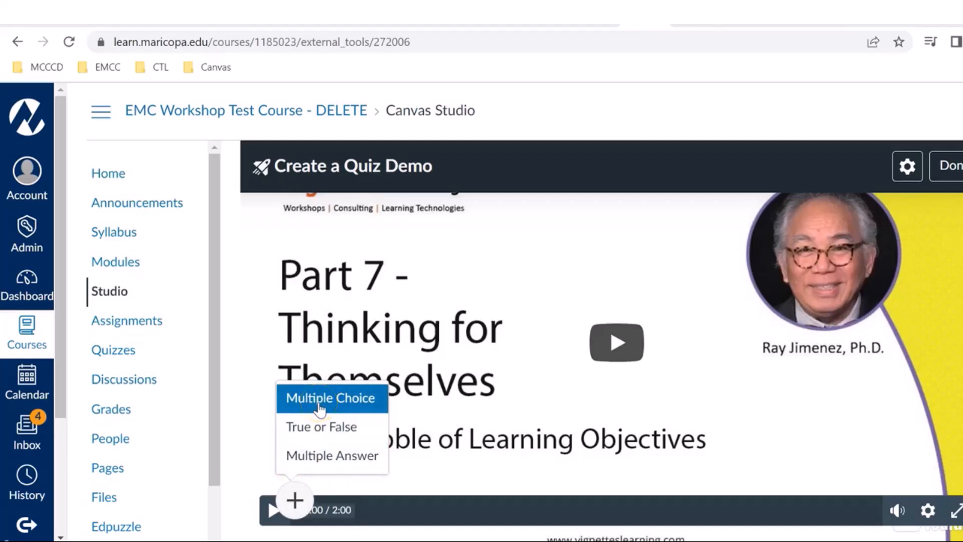
pyautogui.click(346, 425)
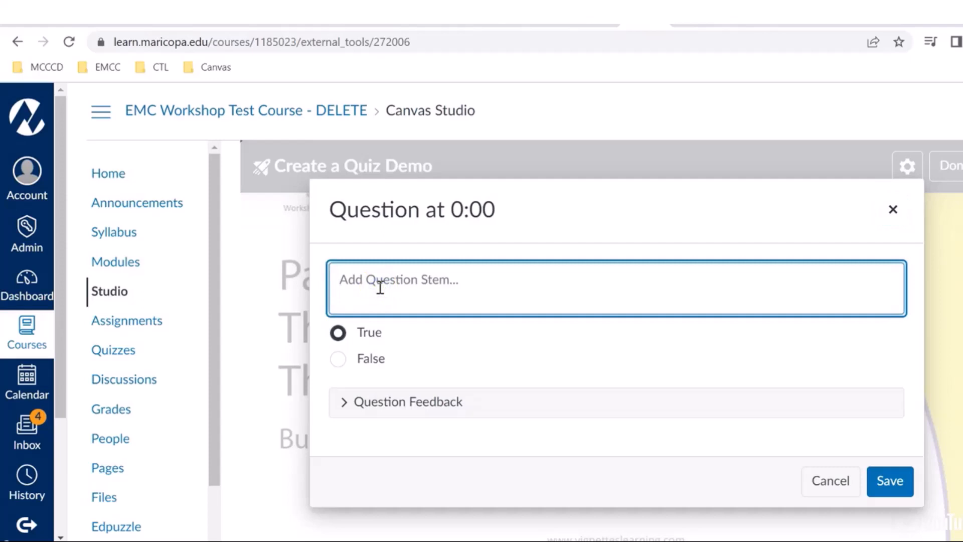
# Step: Enter "Canvas Studio is now available" as the question stem
pyautogui.write('Cans')
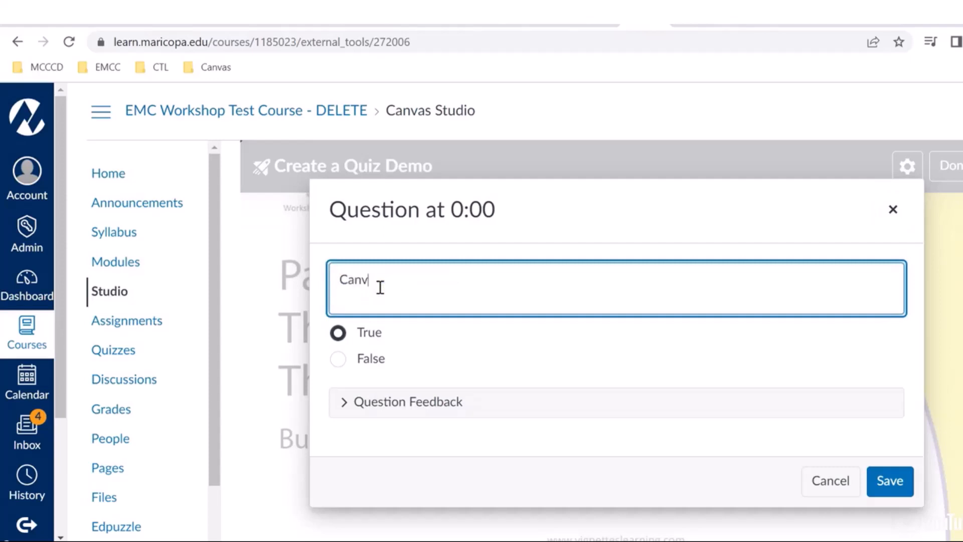
pyautogui.write(' Studtiois')
pyautogui.press('BackSpace')
pyautogui.press('BackSpace')
pyautogui.write('o is now available')
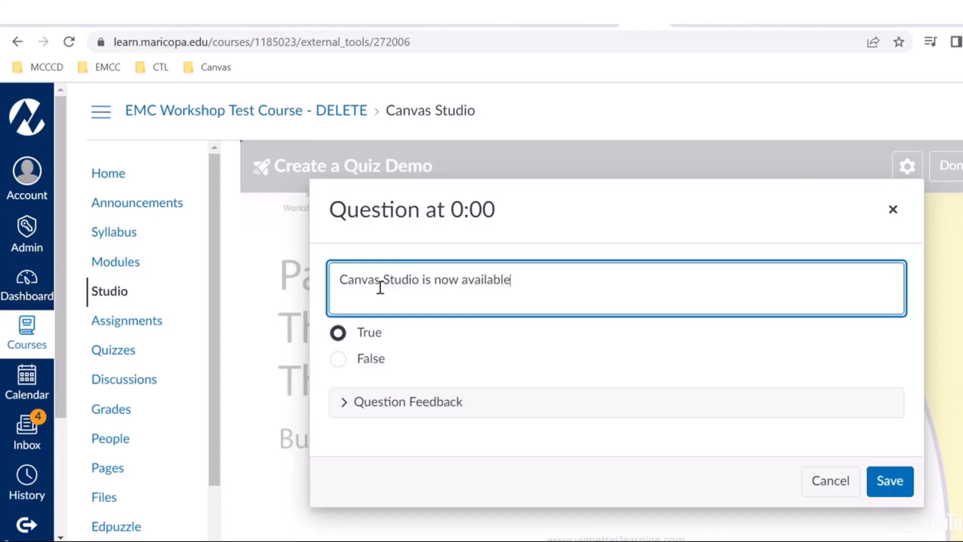
# Step: Look over the question feedback fields, leave them blank, and save the question with True as the correct answer
pyautogui.click(349, 403)
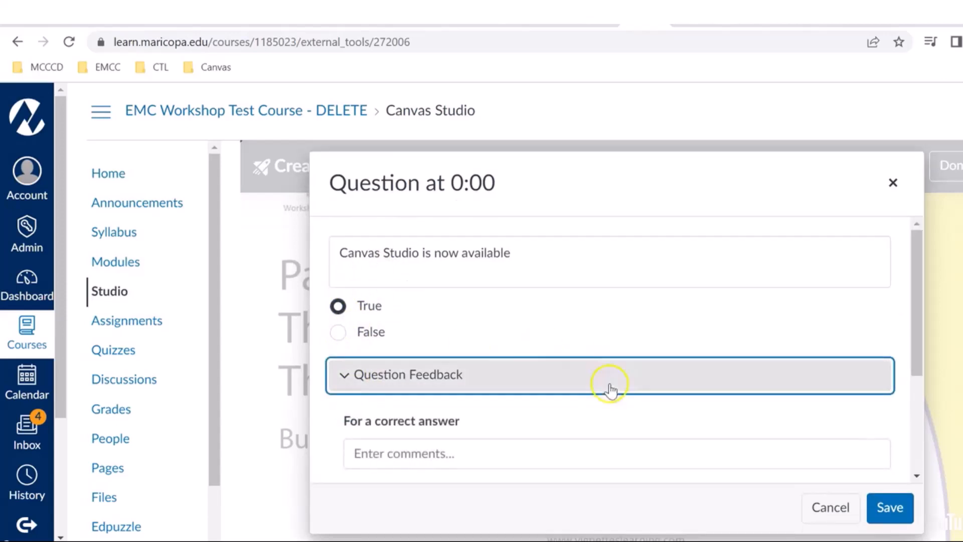
pyautogui.moveTo(919, 271); pyautogui.dragTo(912, 313)
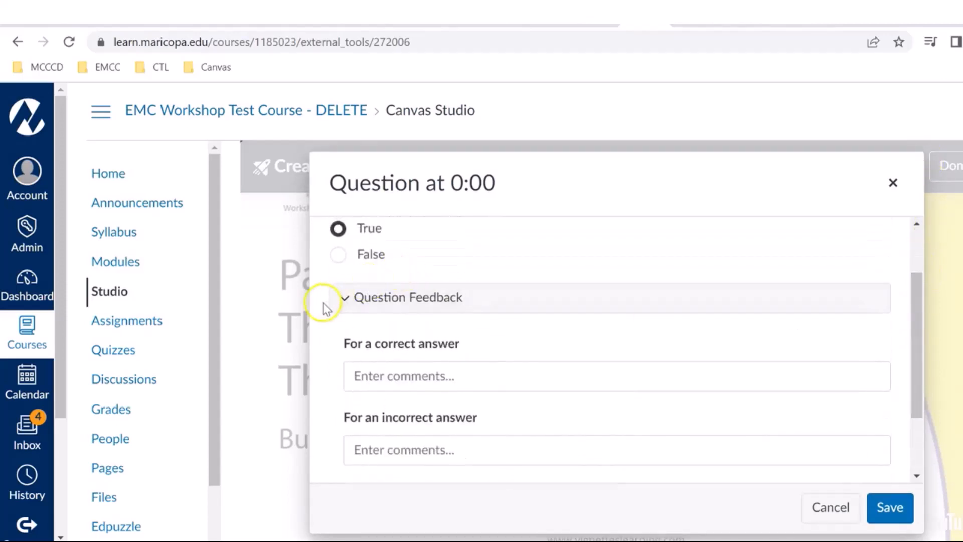
pyautogui.click(344, 299)
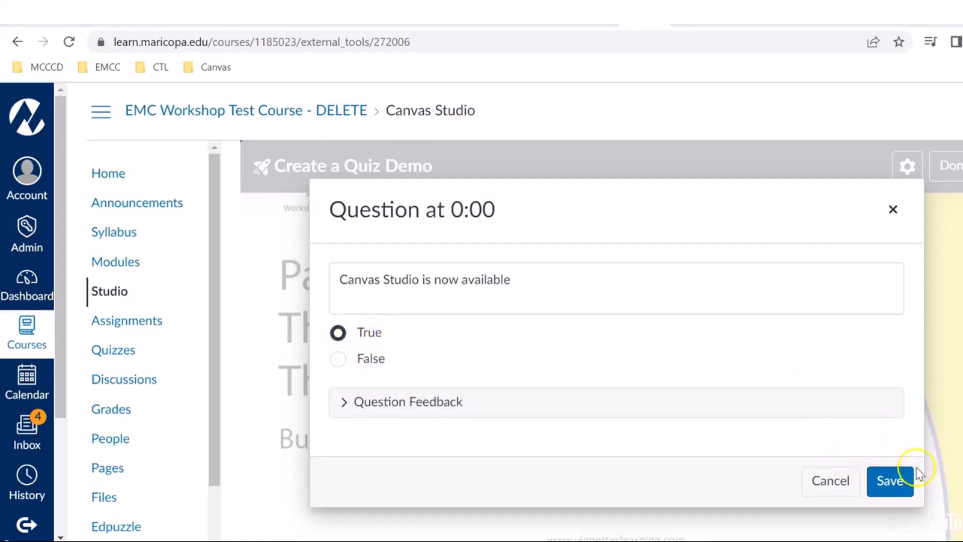
pyautogui.click(889, 481)
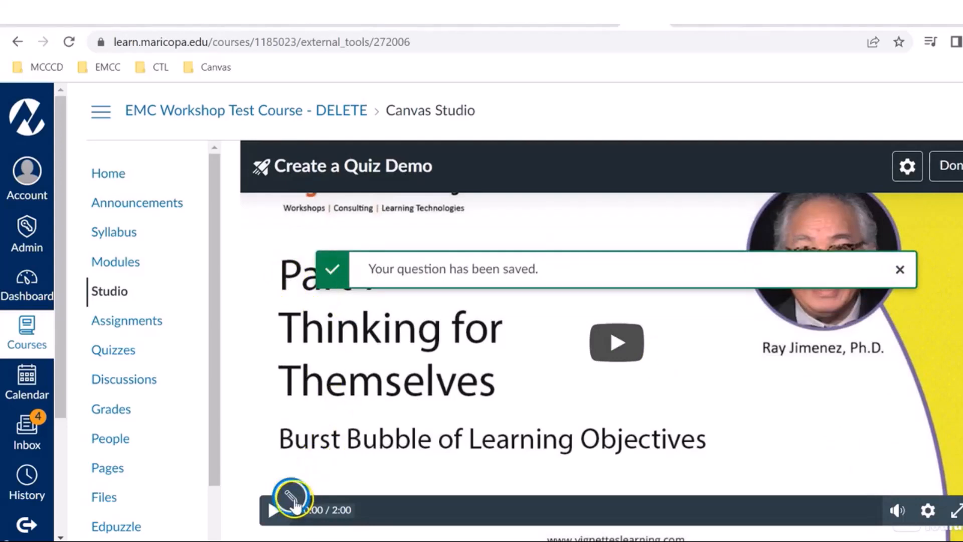
# Step: Advance the video to 0:27, pause it, and insert a Multiple Choice question at that point
pyautogui.scroll(-1, 552, 416)
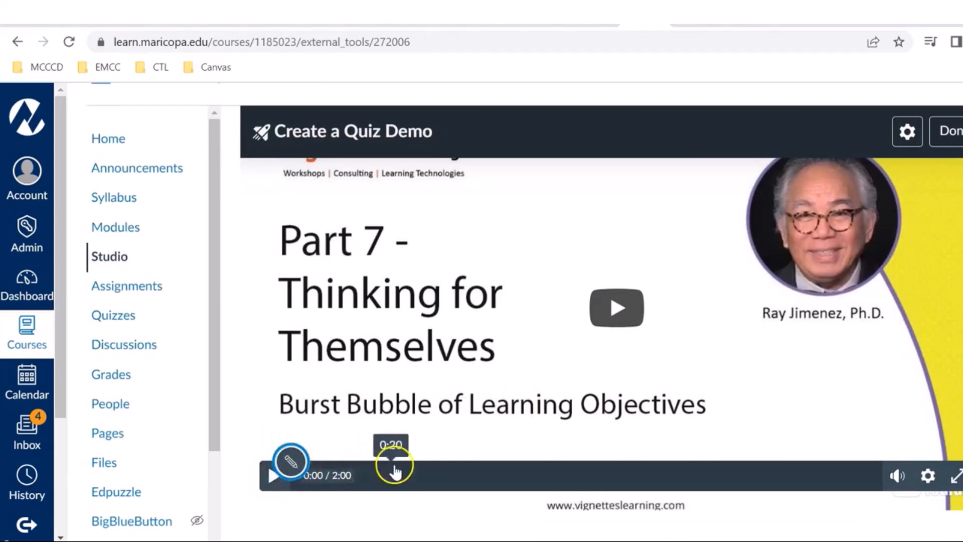
pyautogui.click(409, 466)
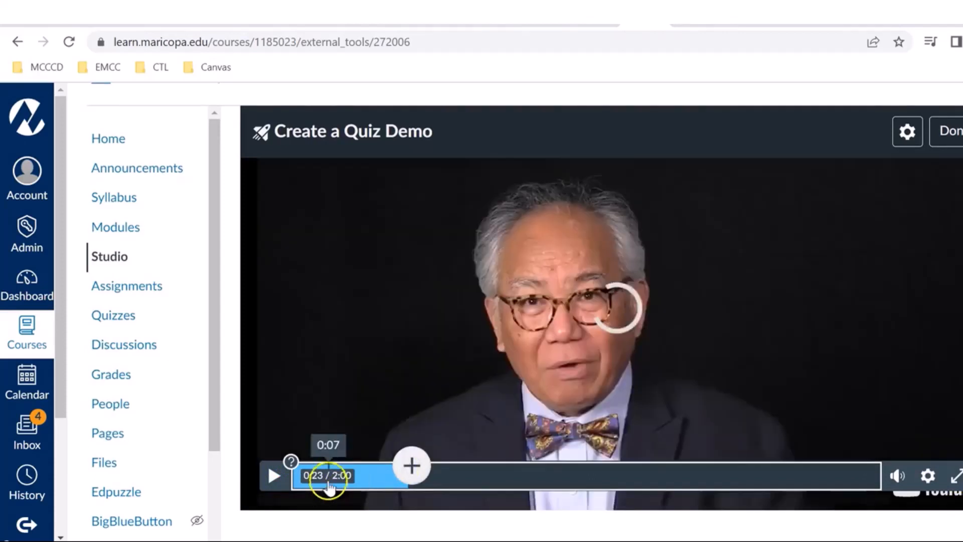
pyautogui.click(319, 484)
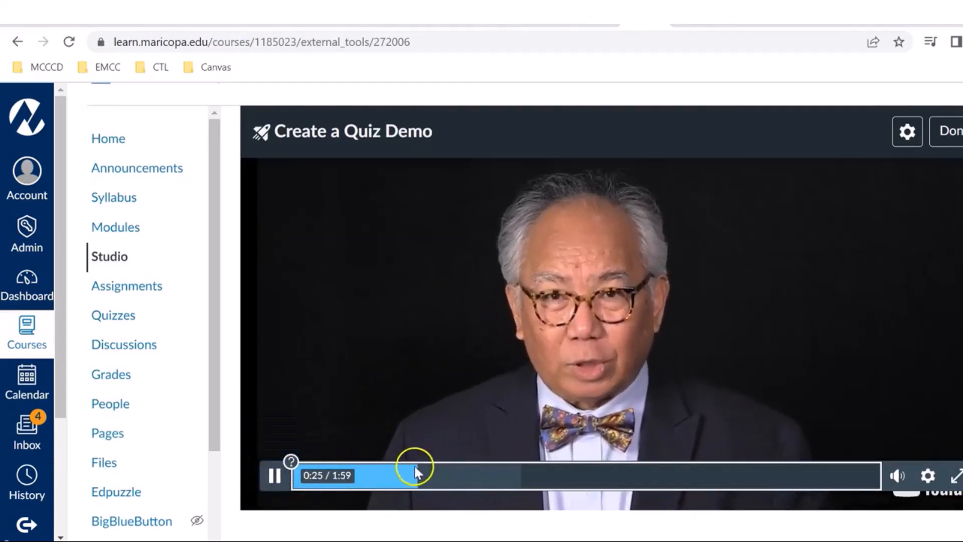
pyautogui.click(273, 474)
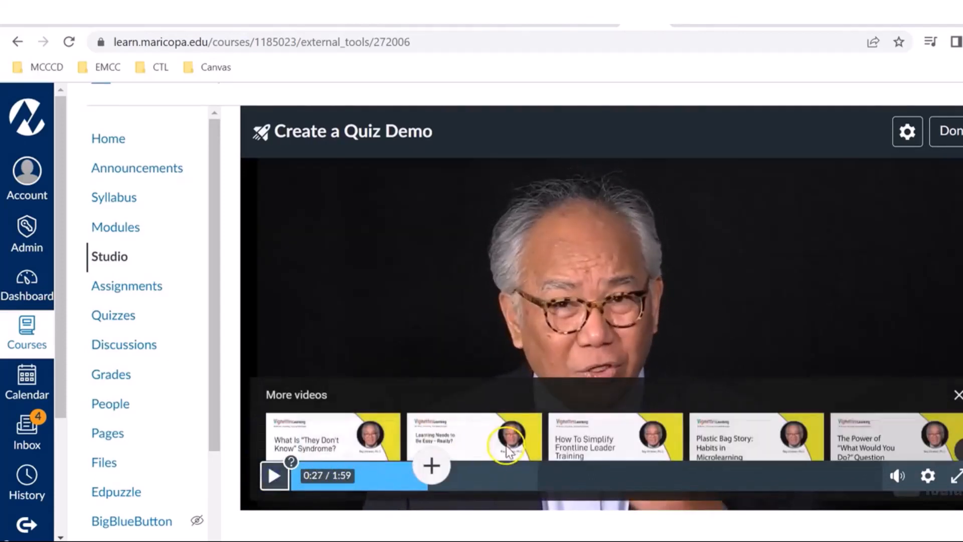
pyautogui.click(430, 466)
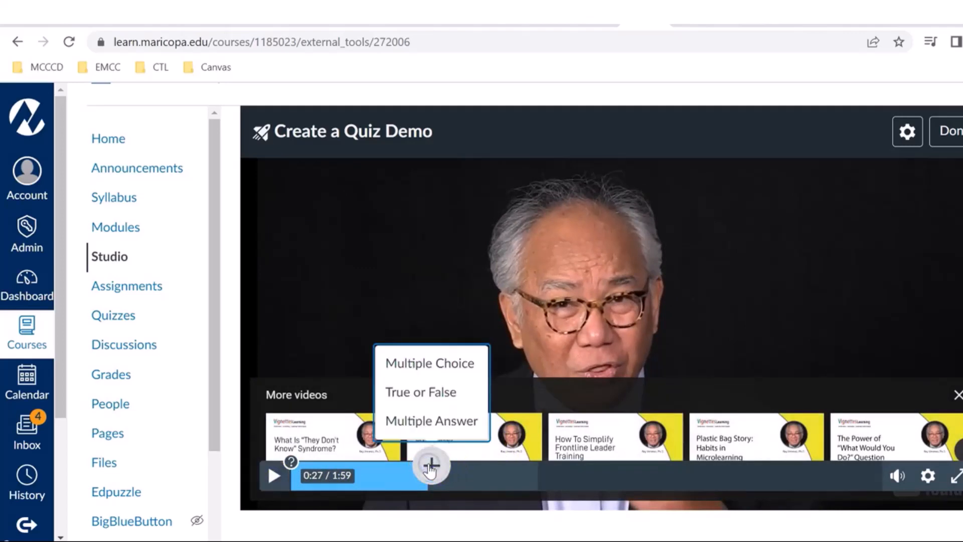
pyautogui.click(429, 364)
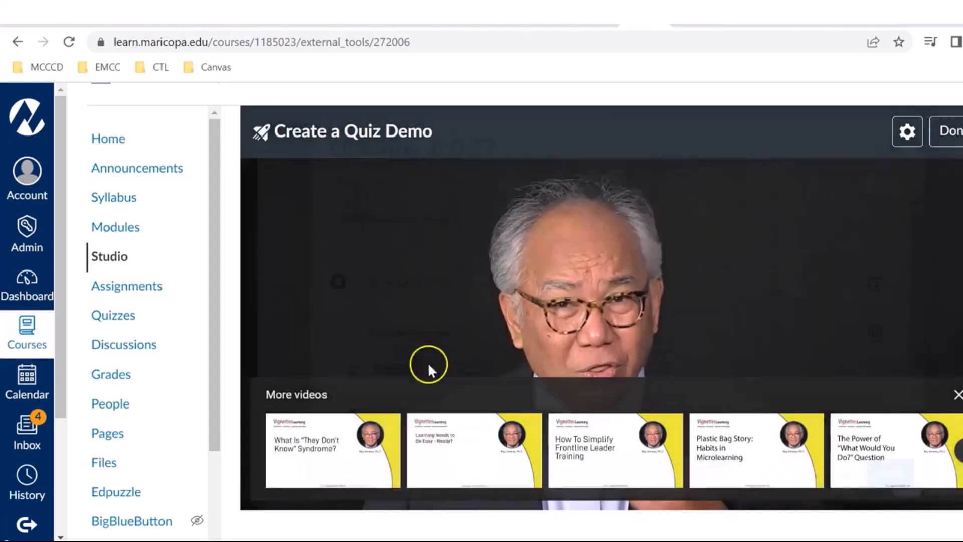
# Step: Enter "Another question" as the stem of the multiple-choice question
pyautogui.click(407, 233)
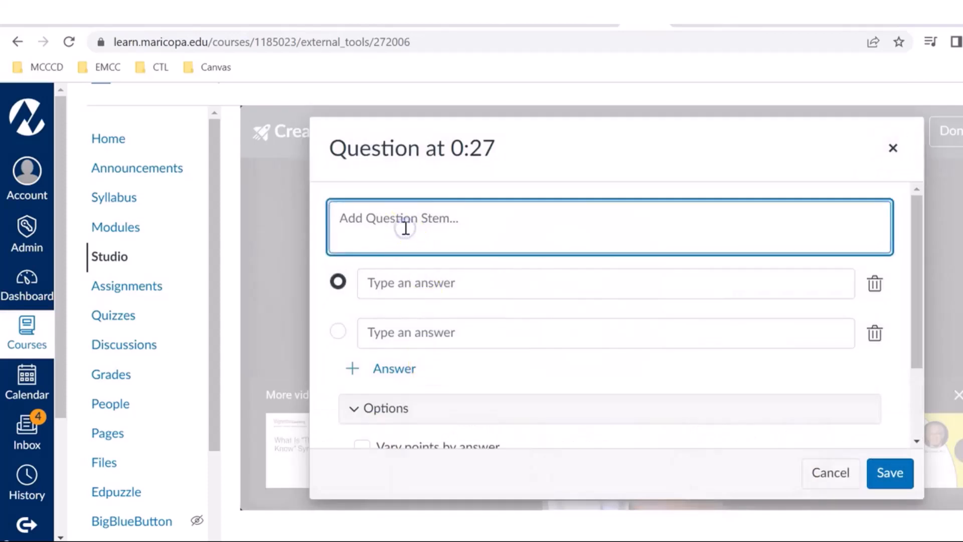
pyautogui.write('Another ')
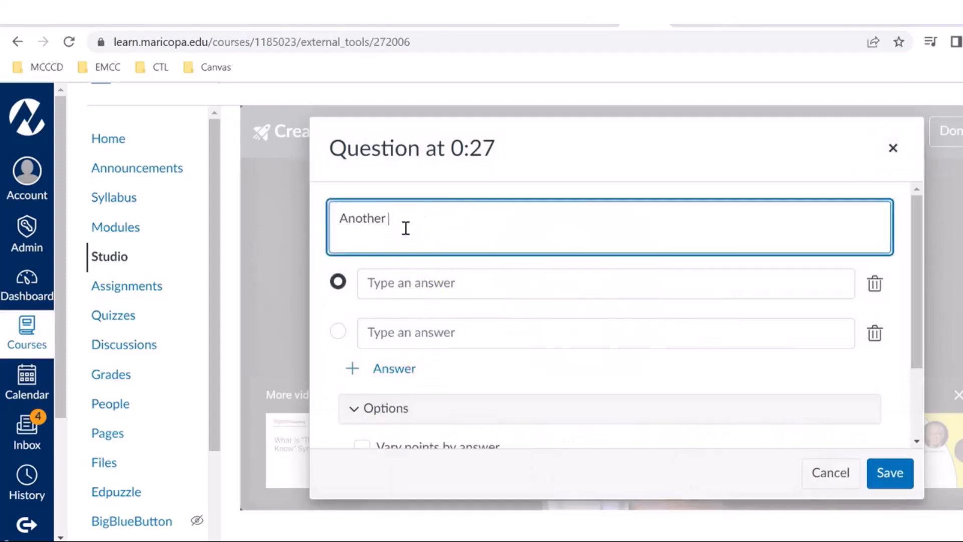
pyautogui.write('question')
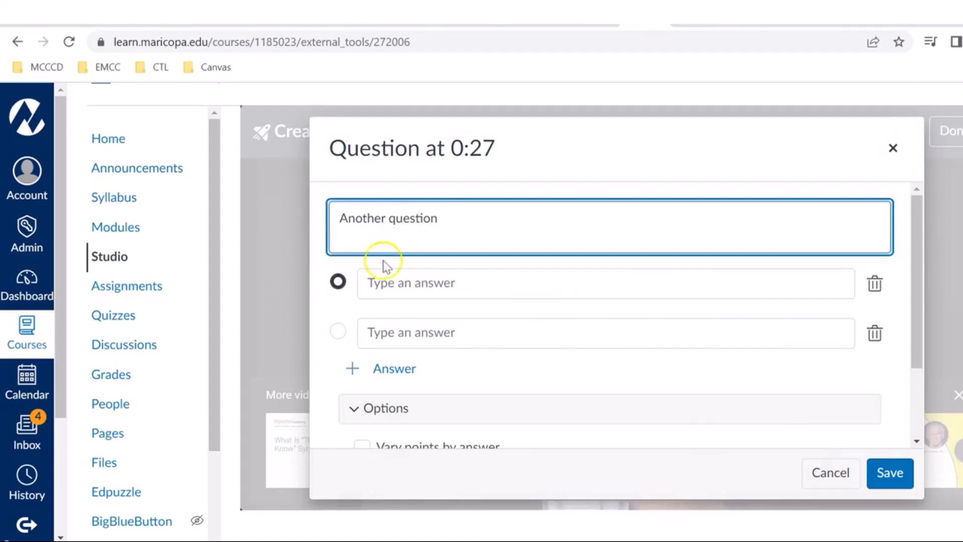
# Step: Fill in the first two answers as "Yes" and "No", and add a third answer "Not sure"
pyautogui.click(377, 282)
pyautogui.write('Yes')
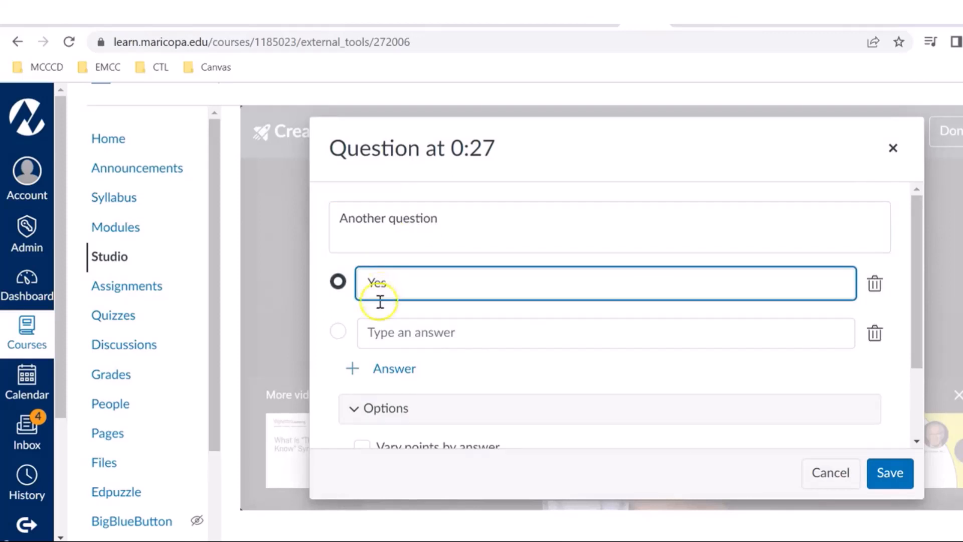
pyautogui.click(380, 334)
pyautogui.write('No')
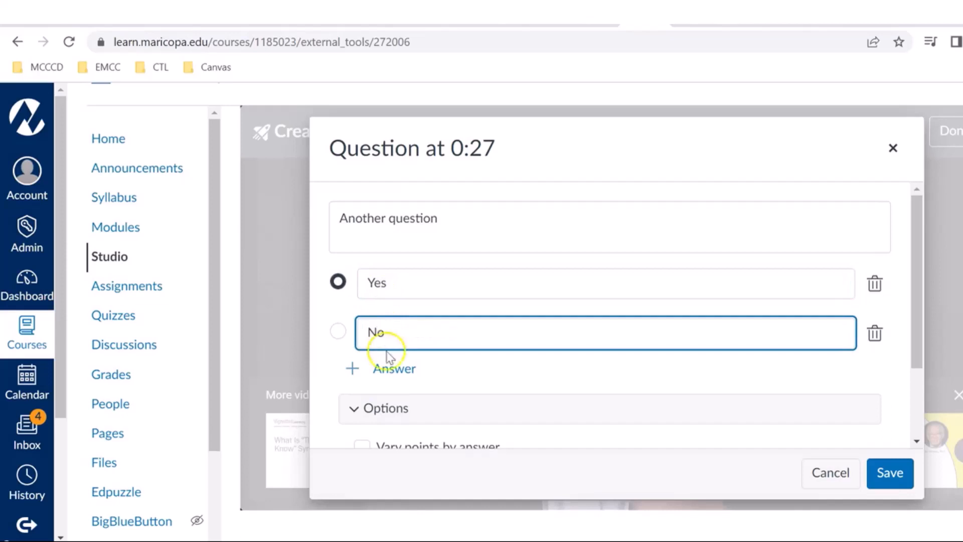
pyautogui.click(393, 369)
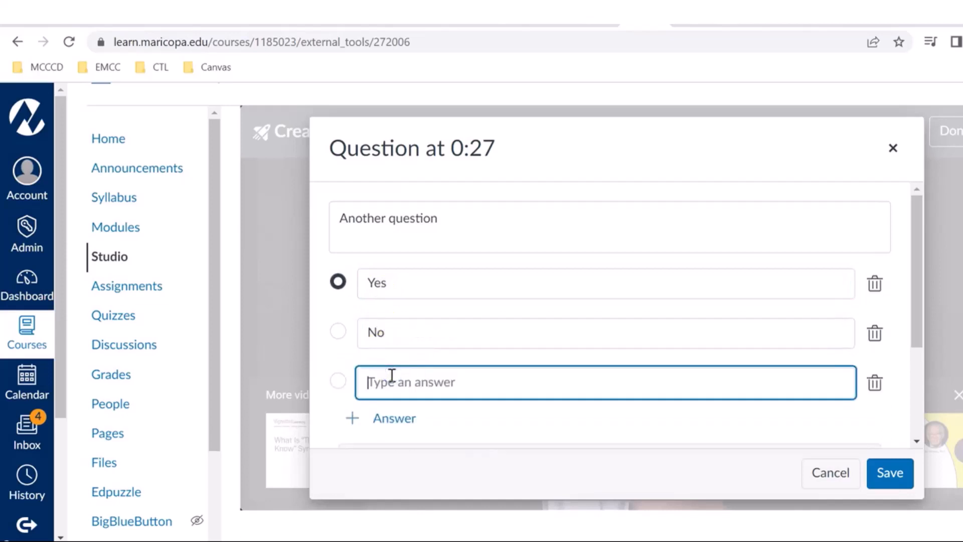
pyautogui.write('I d')
pyautogui.press('BackSpace')
pyautogui.press('BackSpace')
pyautogui.press('BackSpace')
pyautogui.write('Not sure')
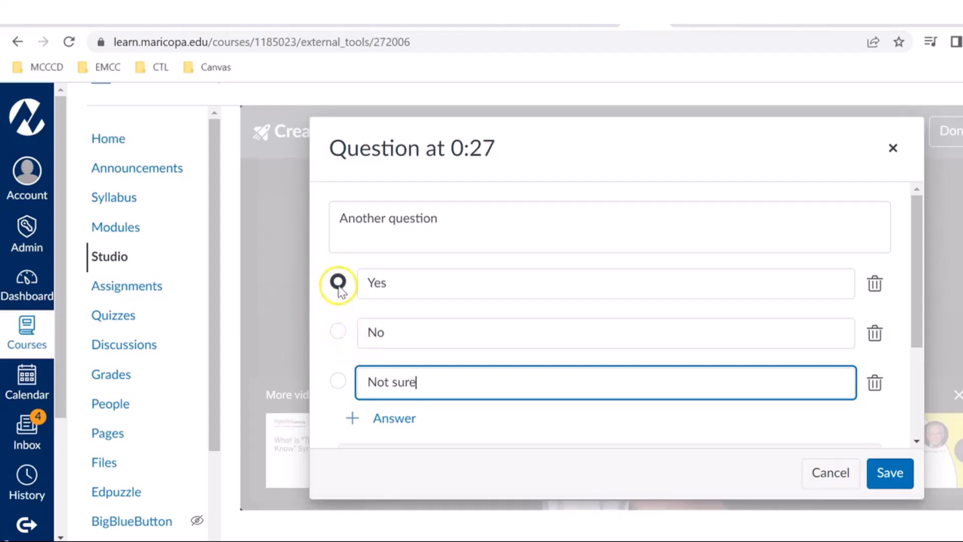
# Step: Enable varying points by answer for the multiple-choice question
pyautogui.moveTo(916, 234); pyautogui.dragTo(913, 333)
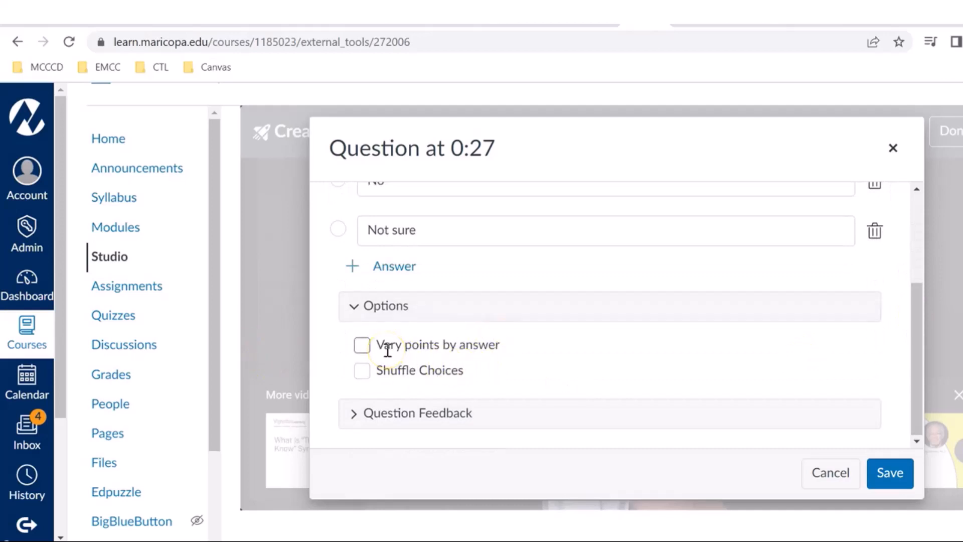
pyautogui.click(363, 347)
pyautogui.click(363, 345)
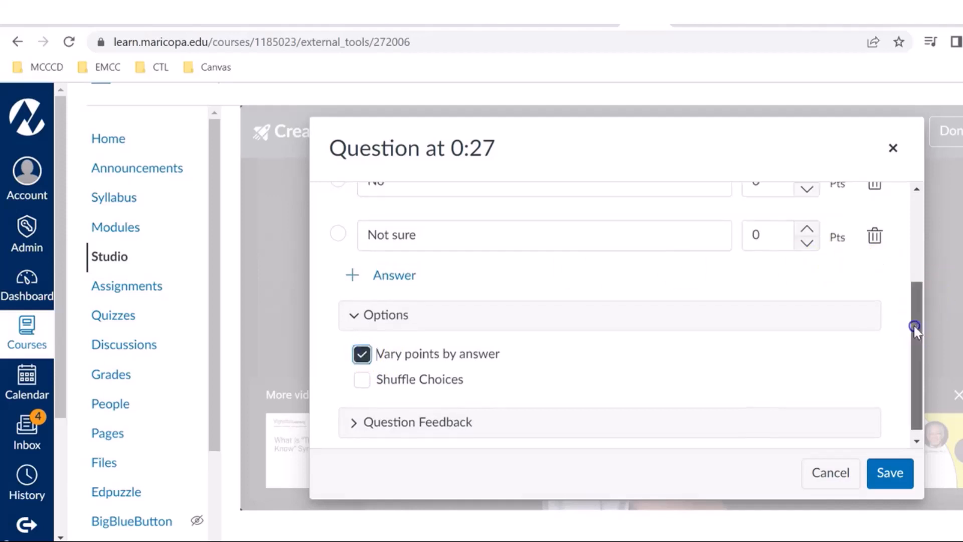
# Step: Assign 2 points to the answer "Yes" and 1 point to the answer "No"
pyautogui.moveTo(913, 328); pyautogui.dragTo(892, 236)
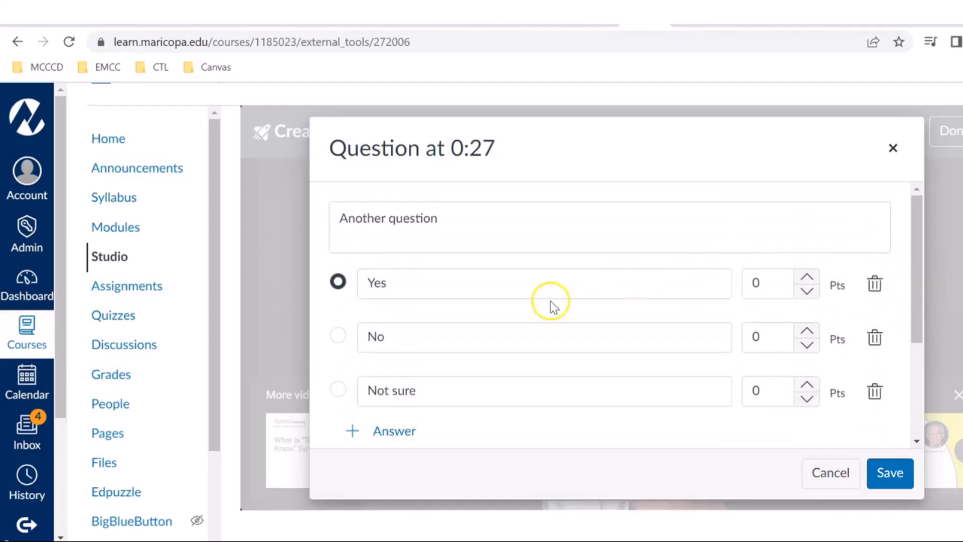
pyautogui.click(747, 287)
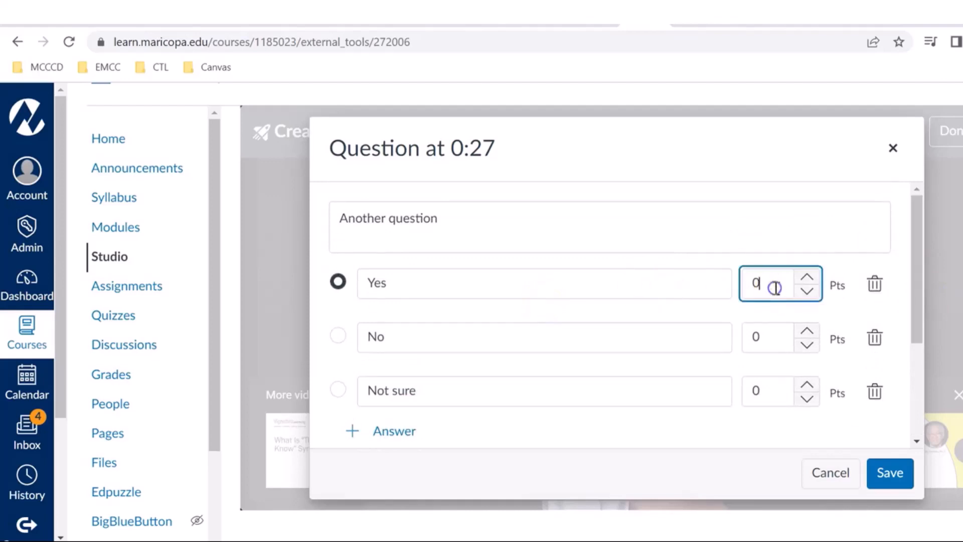
pyautogui.press('BackSpace')
pyautogui.click(757, 336)
pyautogui.press('BackSpace')
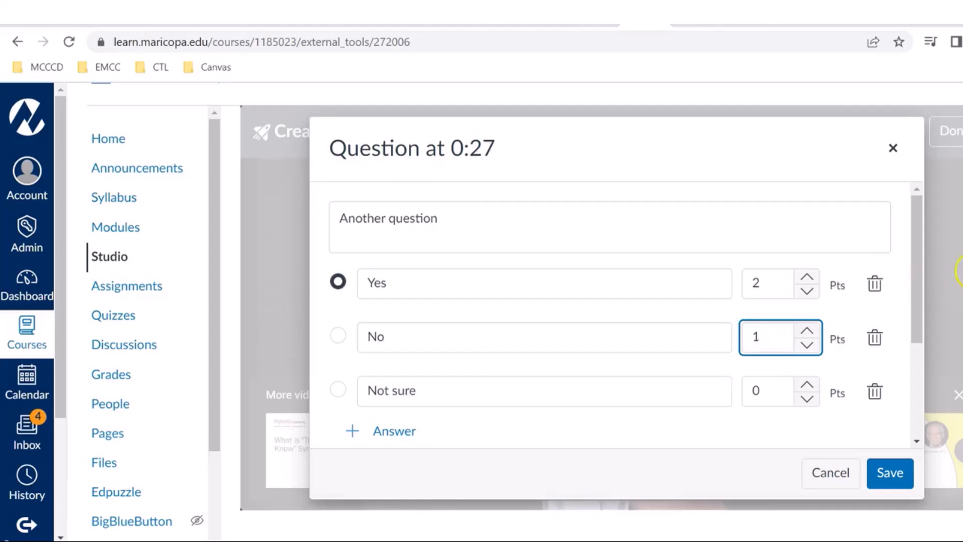
# Step: Look over the multiple-choice question's feedback fields, leave them blank, and save the question with "Yes" as the correct answer
pyautogui.moveTo(910, 297); pyautogui.dragTo(912, 399)
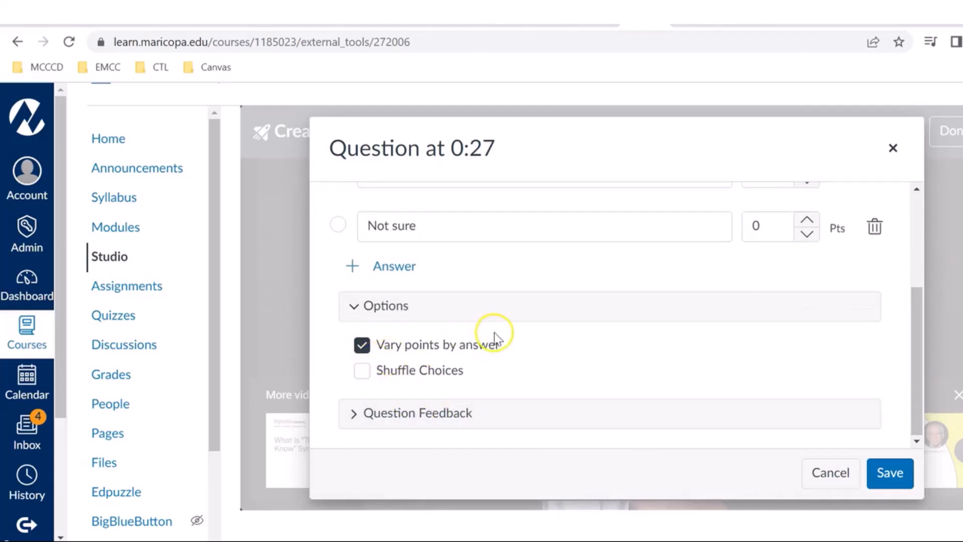
pyautogui.click(371, 304)
pyautogui.moveTo(920, 303); pyautogui.dragTo(904, 387)
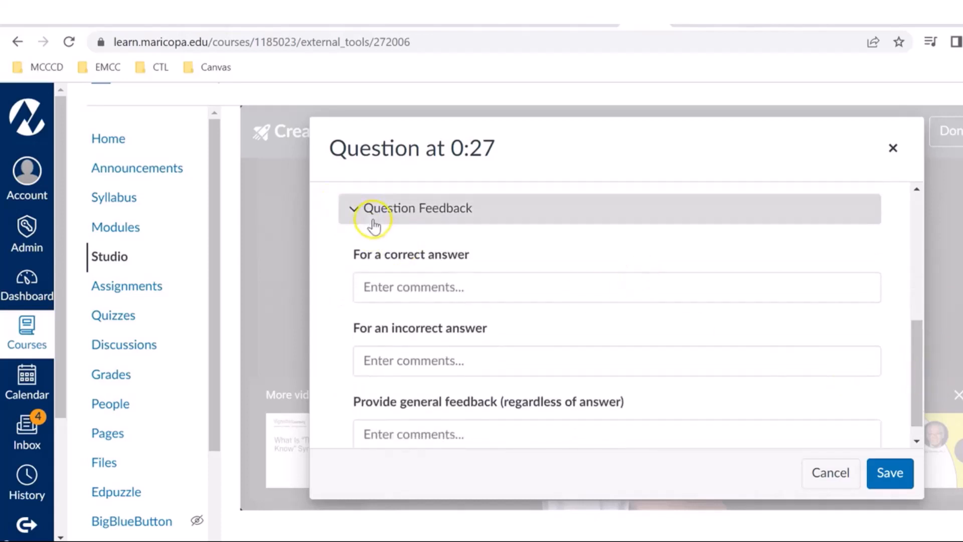
pyautogui.click(354, 209)
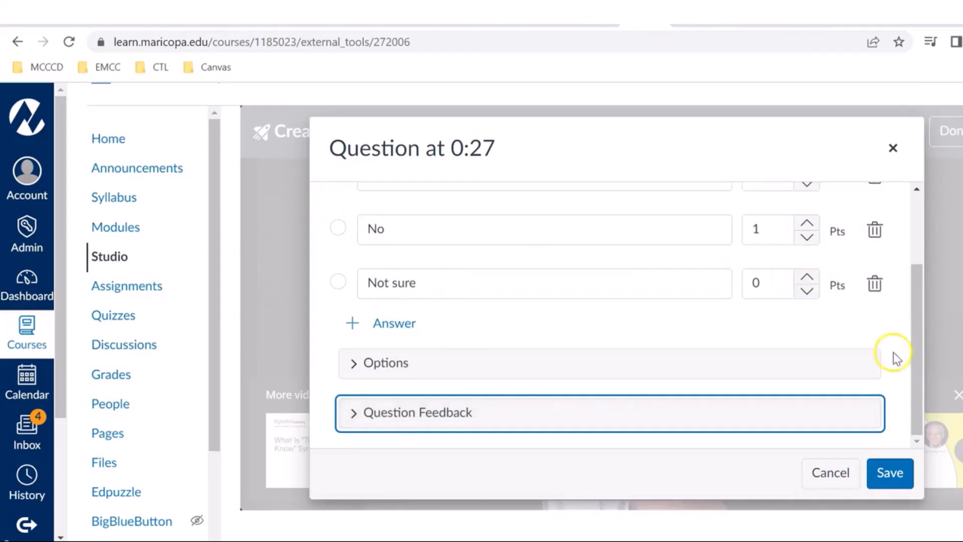
pyautogui.click(919, 371)
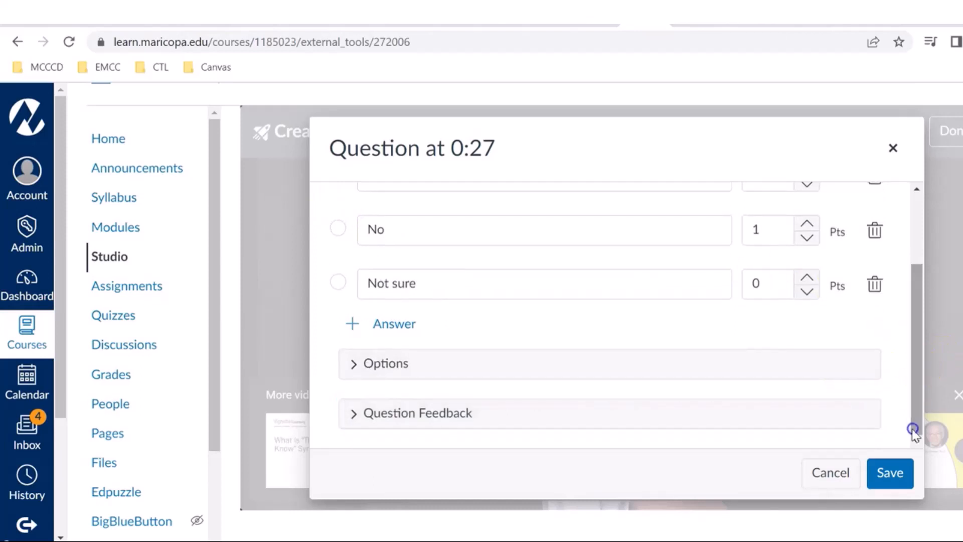
pyautogui.click(882, 479)
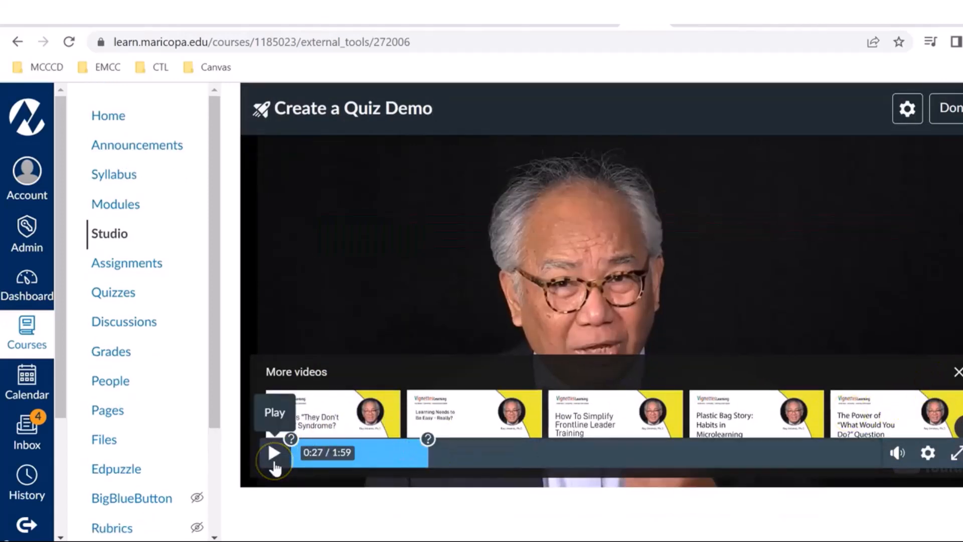
# Step: Advance the video to 1:02, pause it, and review the available question types without inserting one
pyautogui.click(274, 466)
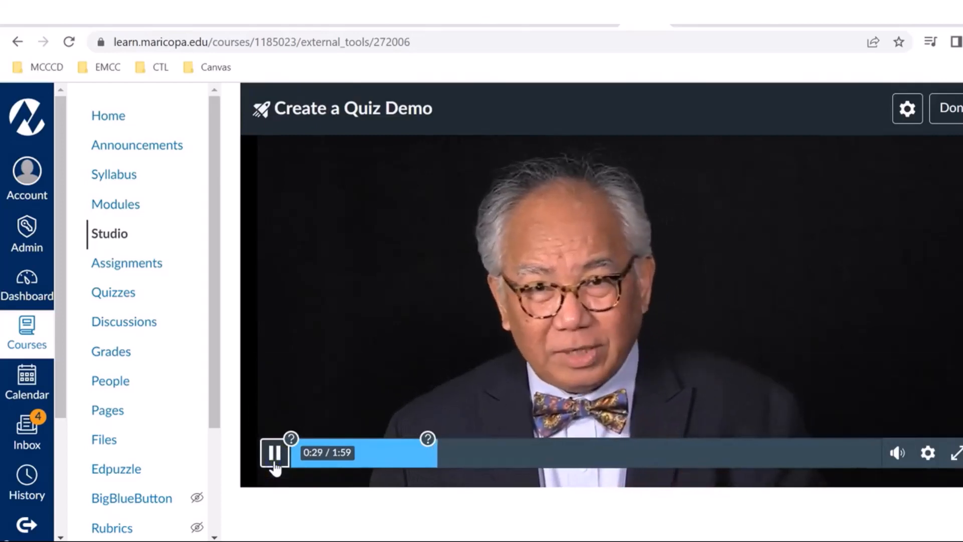
pyautogui.click(450, 455)
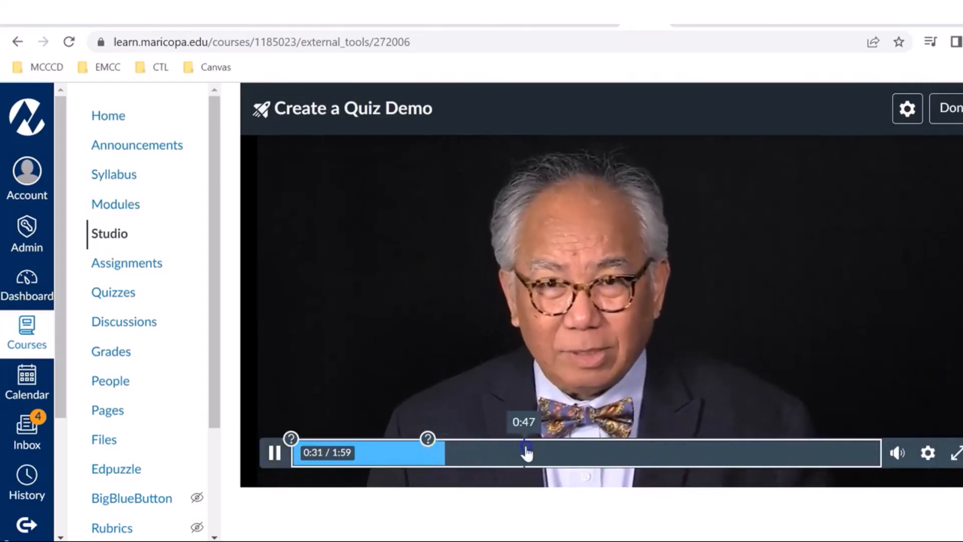
pyautogui.click(588, 453)
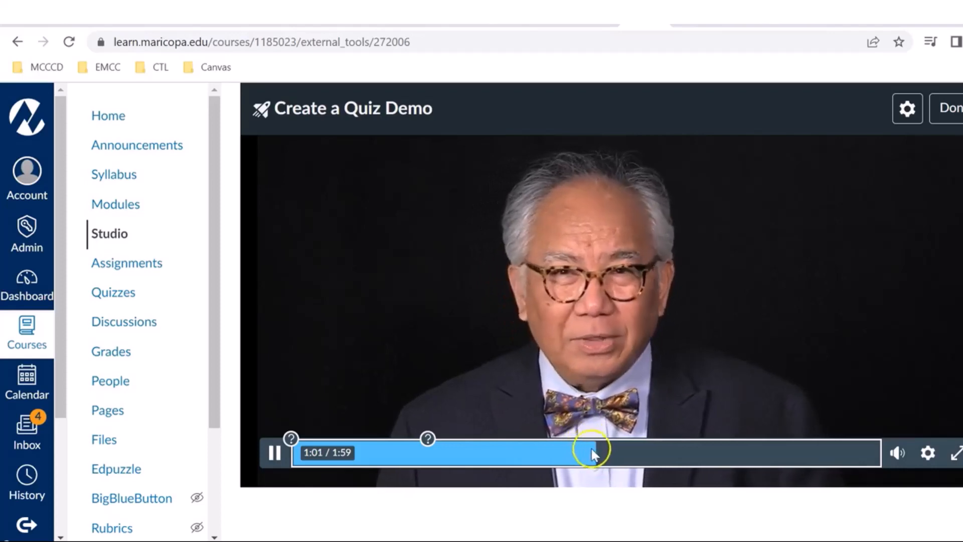
pyautogui.click(267, 453)
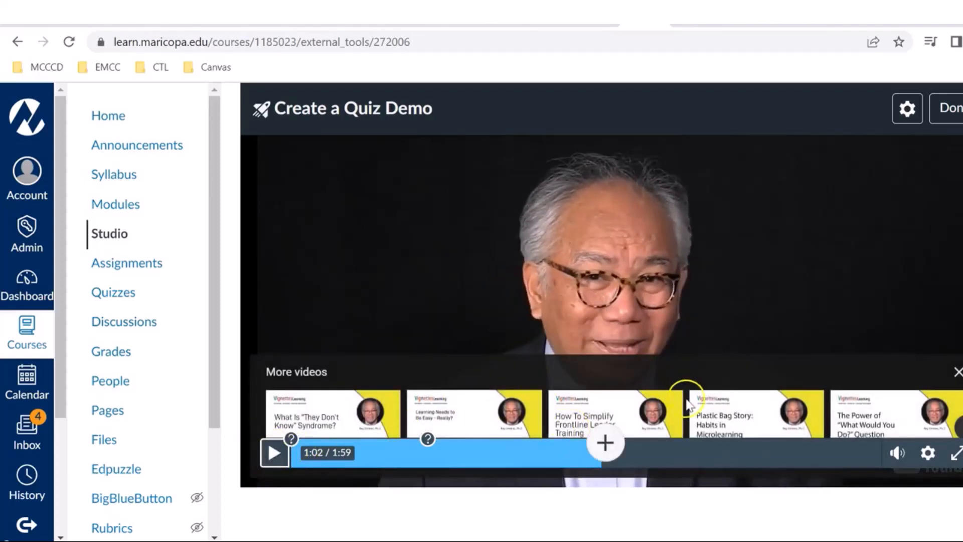
pyautogui.click(605, 443)
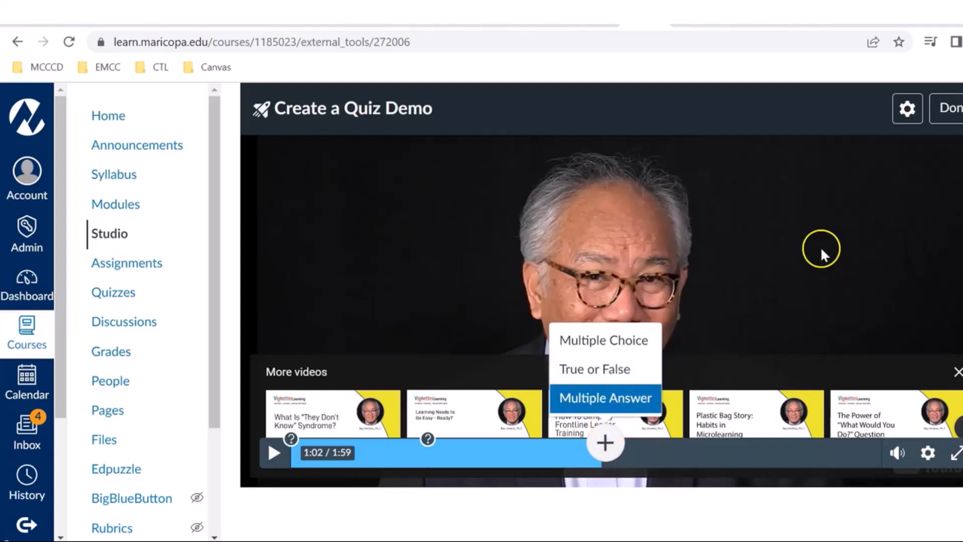
pyautogui.click(727, 387)
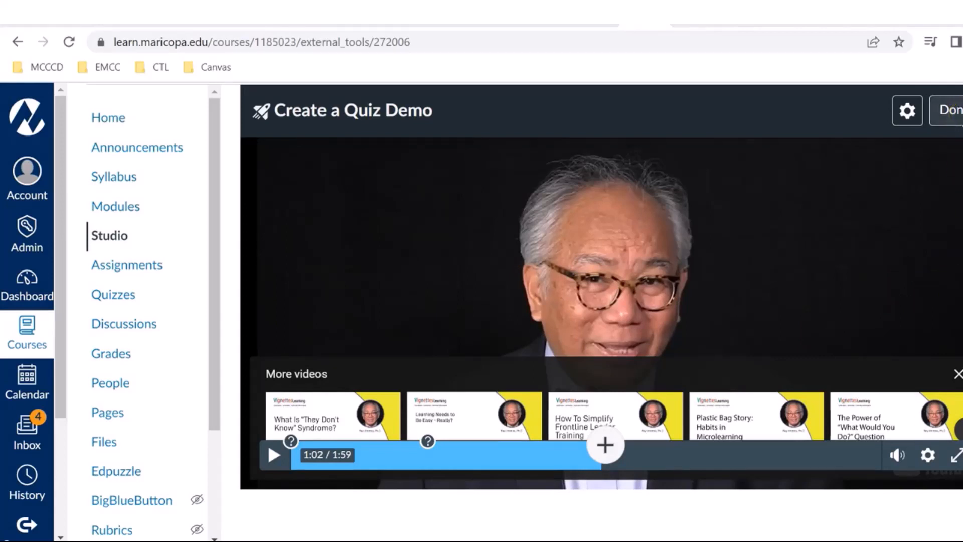
# Step: Review the video quiz settings without changing them, then finish editing the quiz
pyautogui.click(910, 120)
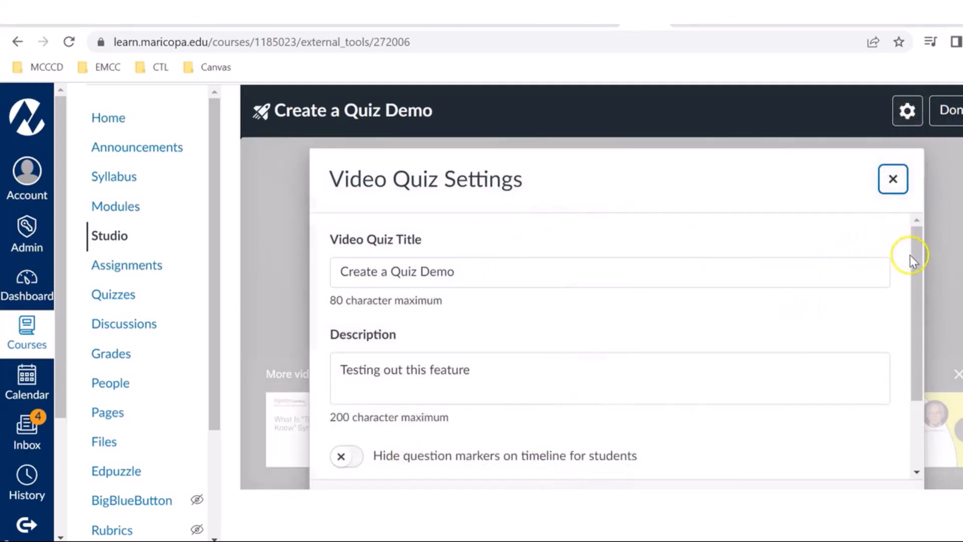
pyautogui.moveTo(910, 265); pyautogui.dragTo(899, 200)
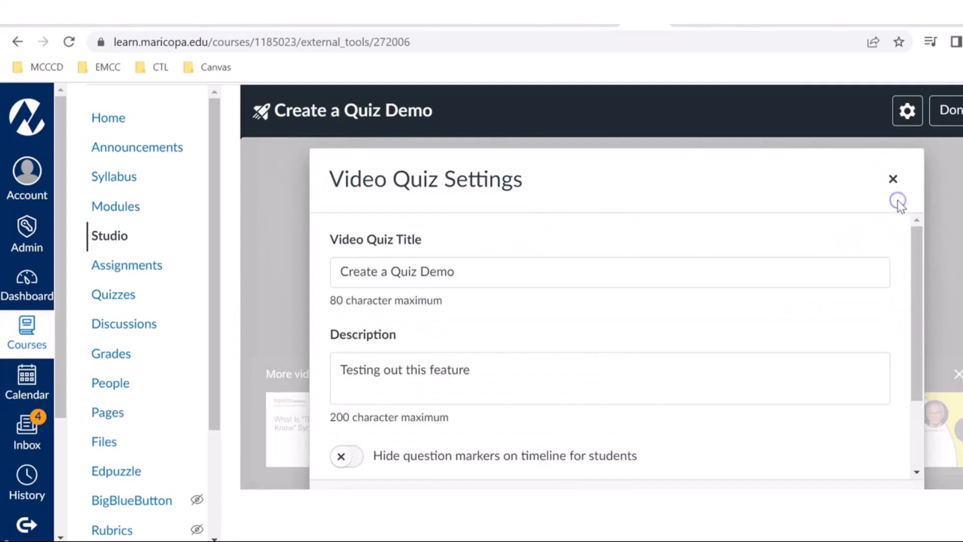
pyautogui.moveTo(919, 260); pyautogui.dragTo(913, 366)
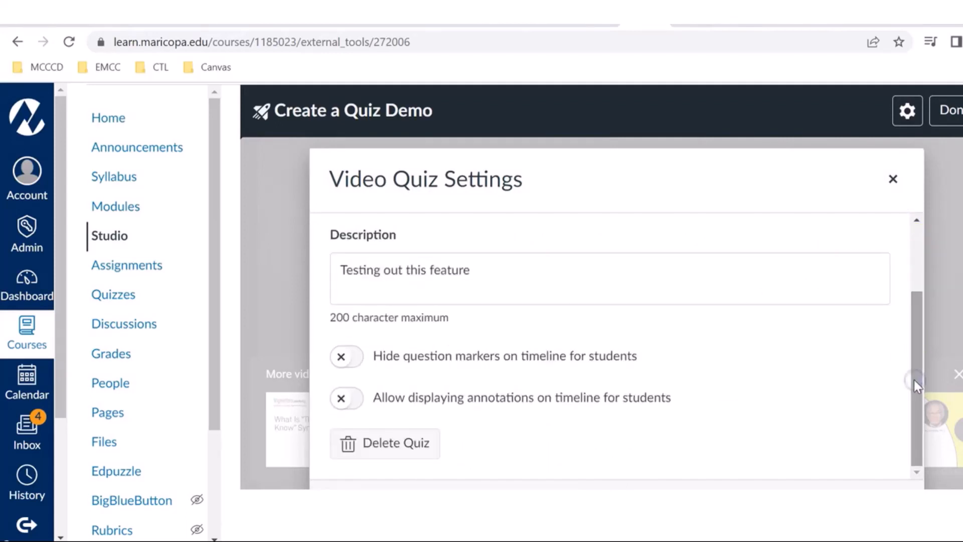
pyautogui.click(892, 179)
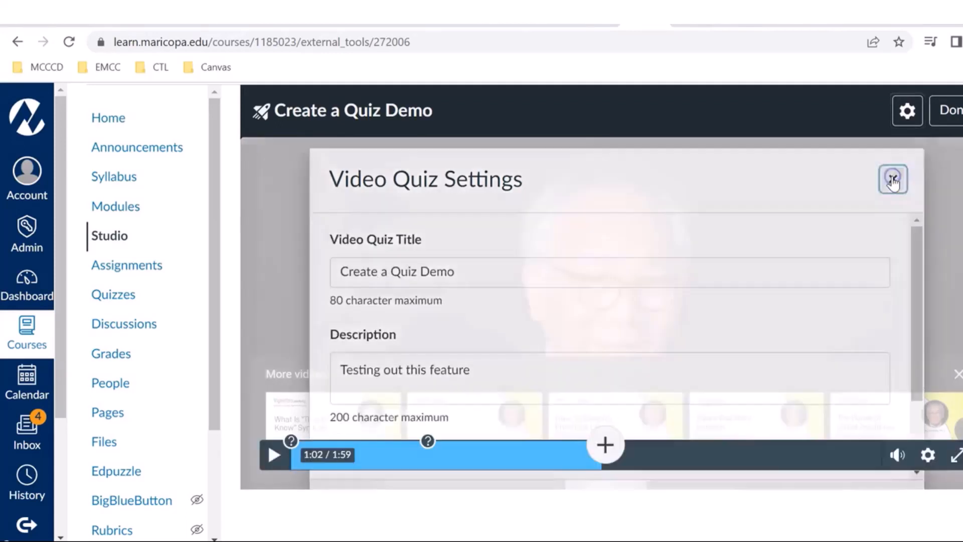
pyautogui.click(945, 110)
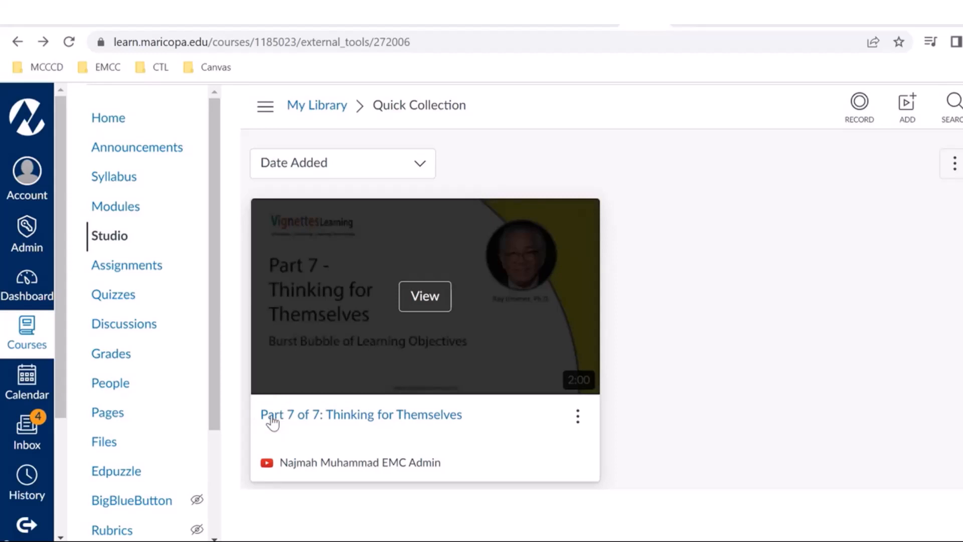
# Step: Create a new assignment in the course and name it "Another quiz test"
pyautogui.click(149, 264)
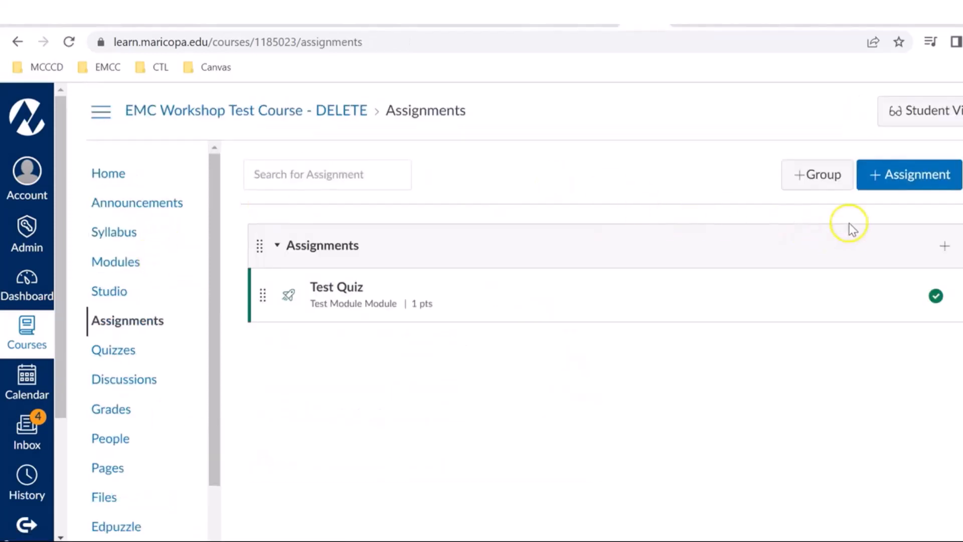
pyautogui.click(893, 183)
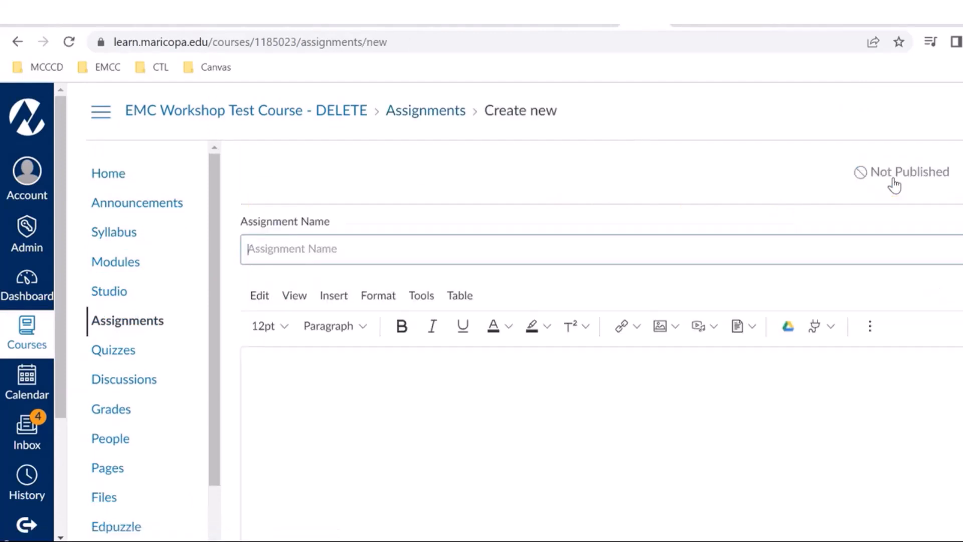
pyautogui.write('T')
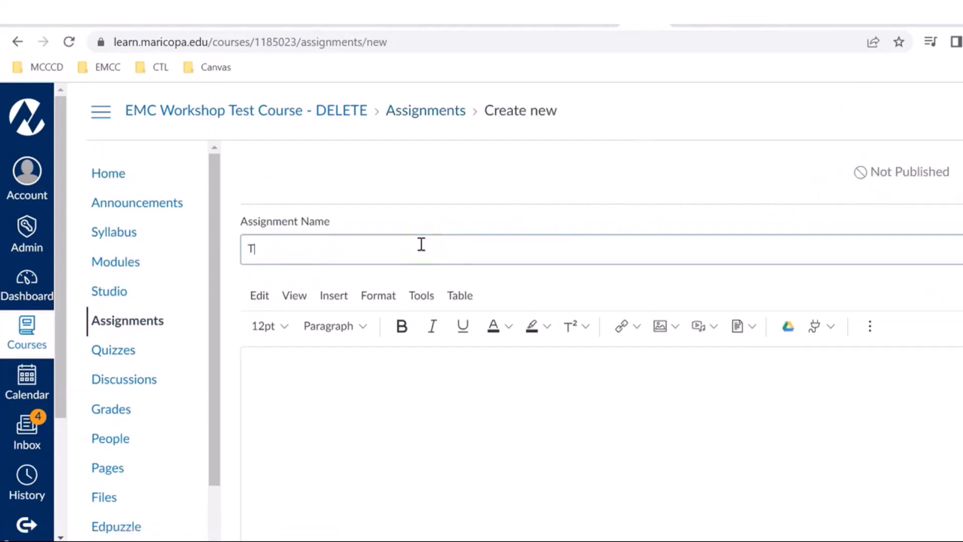
pyautogui.press('BackSpace')
pyautogui.write('Another quiz test')
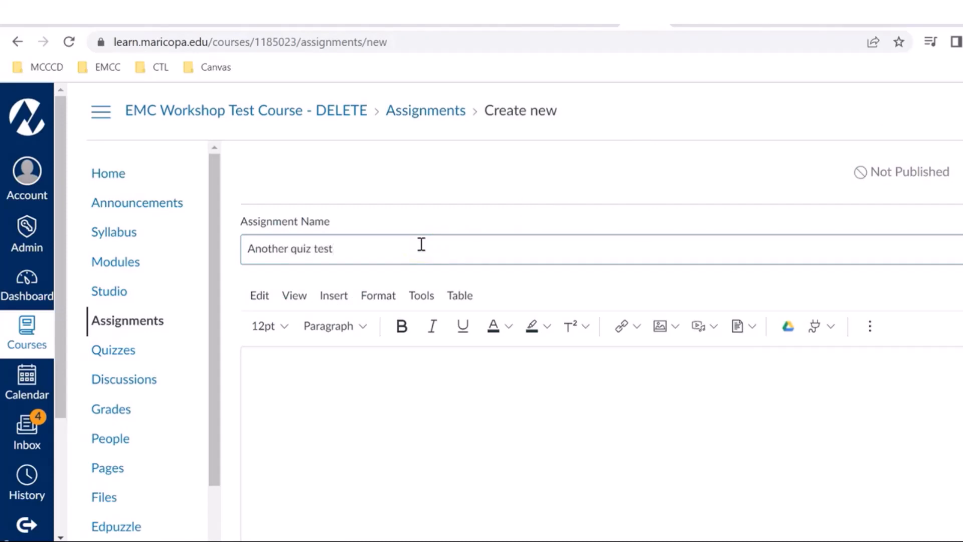
# Step: Enter "Watch the video and answer the questions." as the assignment description
pyautogui.click(396, 372)
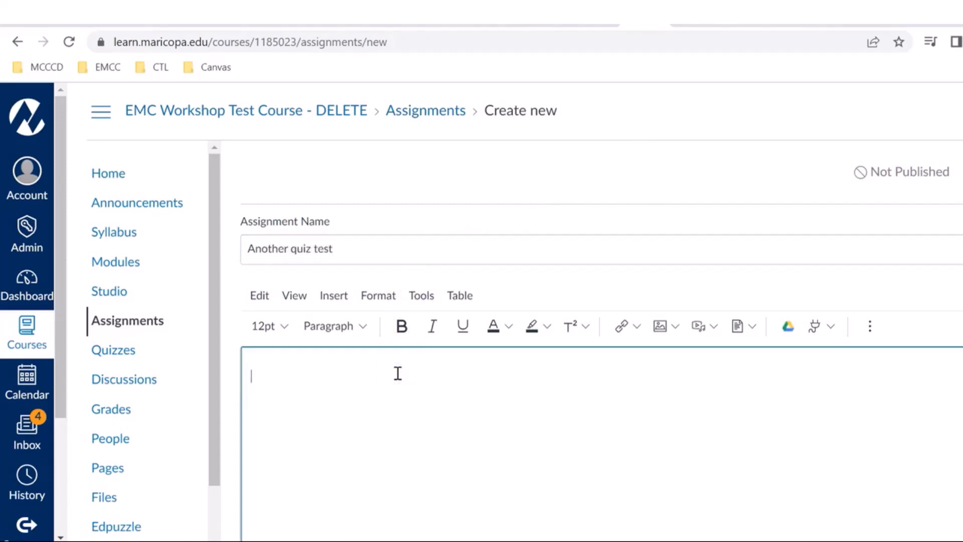
pyautogui.write('Watch the video')
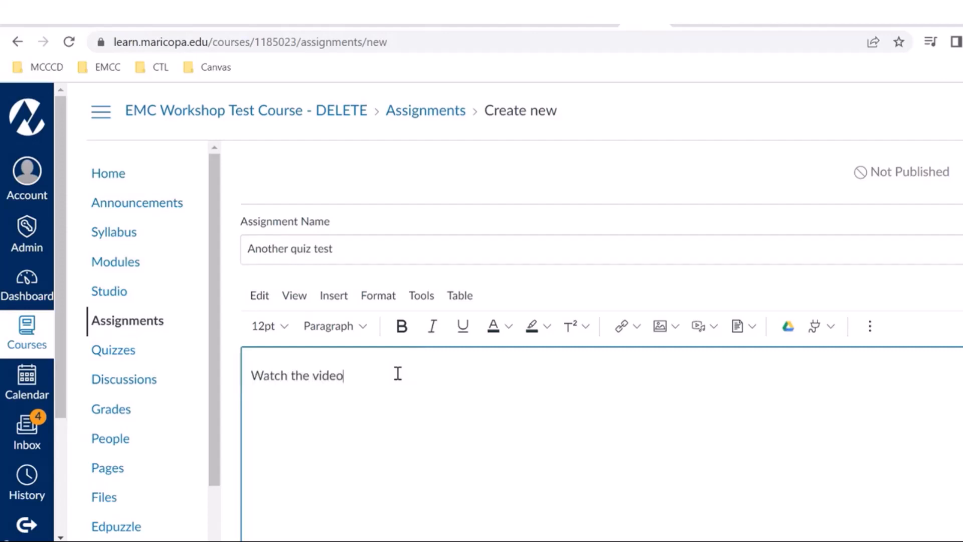
pyautogui.write(' and answer the questionst')
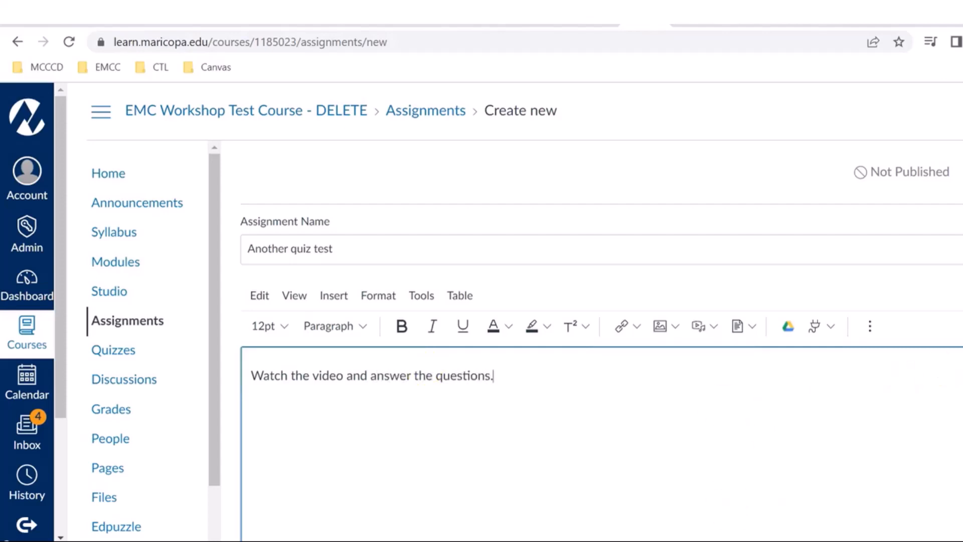
# Step: Set the assignment's submission type to External Tool
pyautogui.scroll(-10, 691, 284)
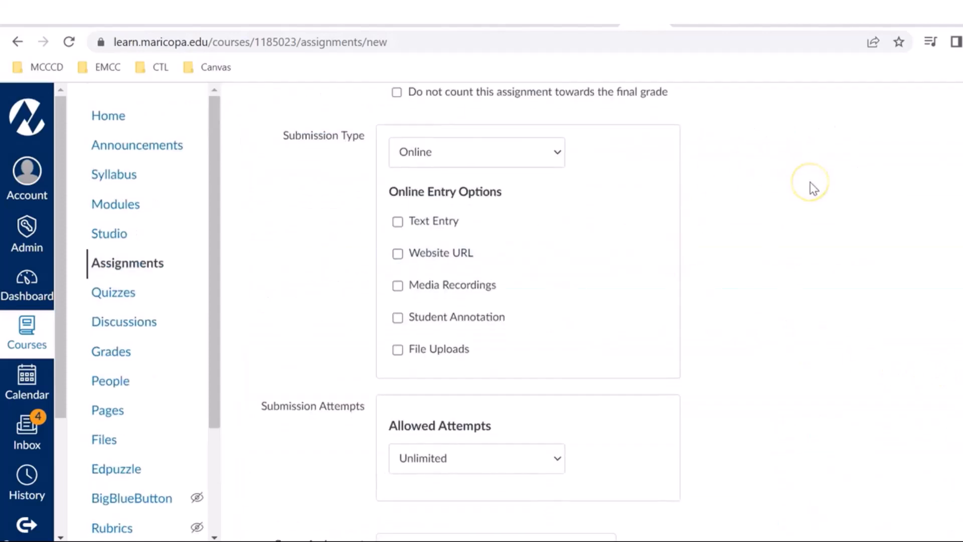
pyautogui.click(529, 161)
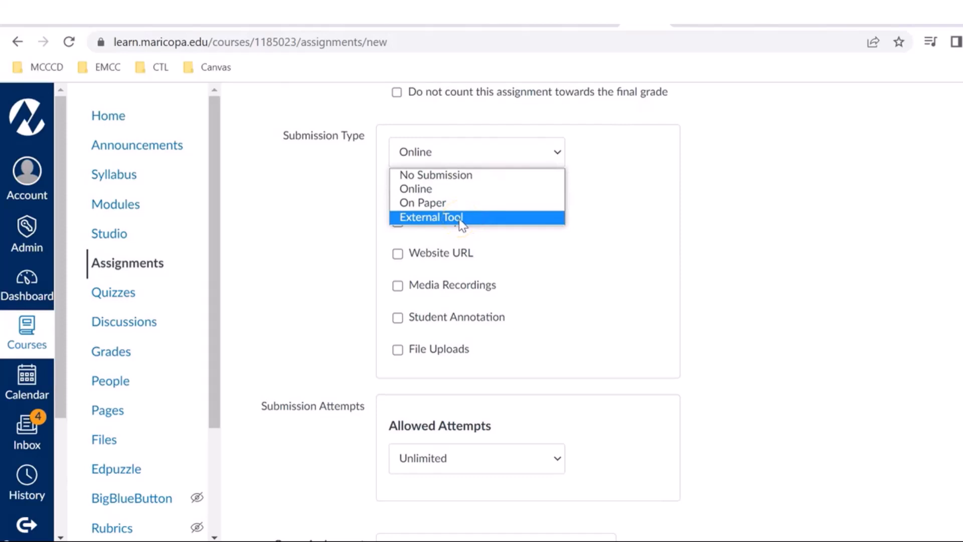
pyautogui.click(431, 218)
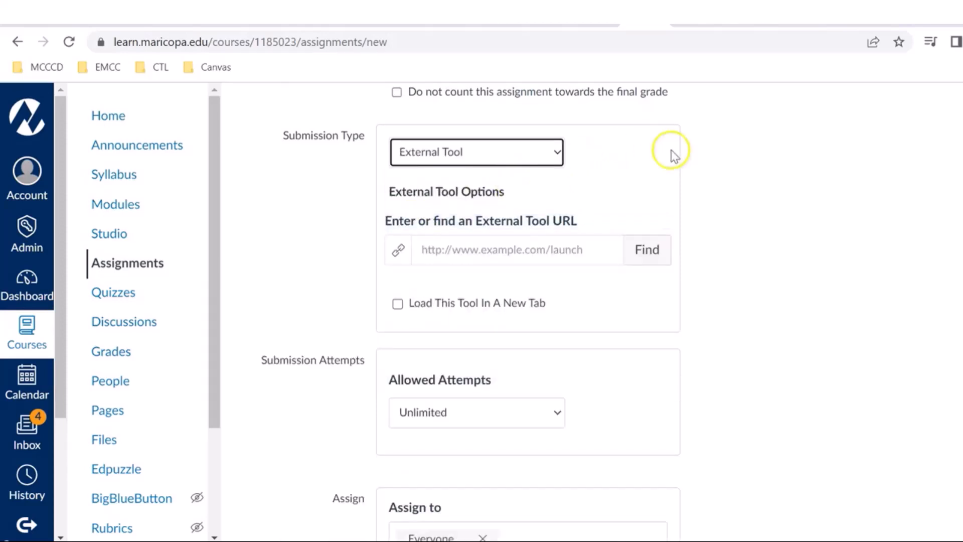
# Step: Find the external tool for the assignment and choose Canvas Studio from the available tools
pyautogui.click(641, 253)
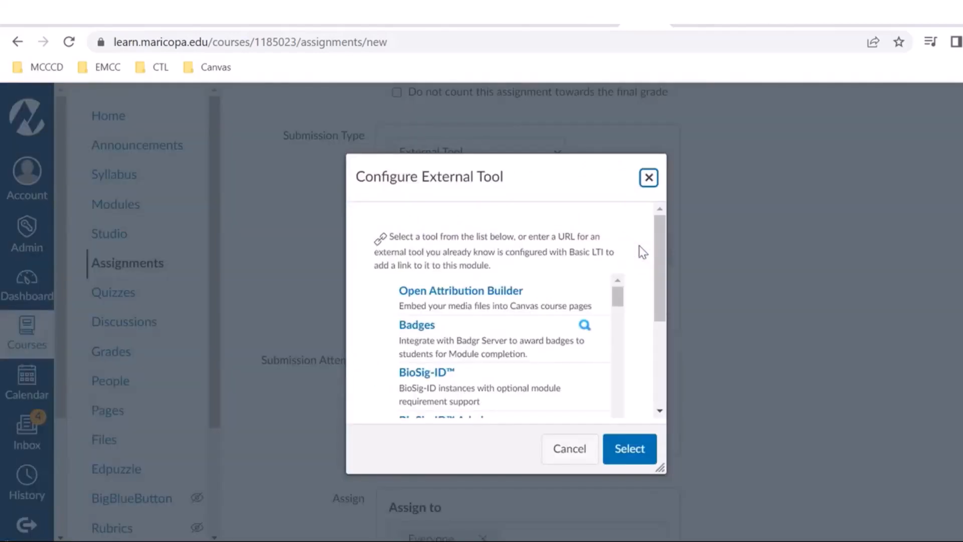
pyautogui.click(618, 295)
pyautogui.moveTo(618, 296); pyautogui.dragTo(618, 308)
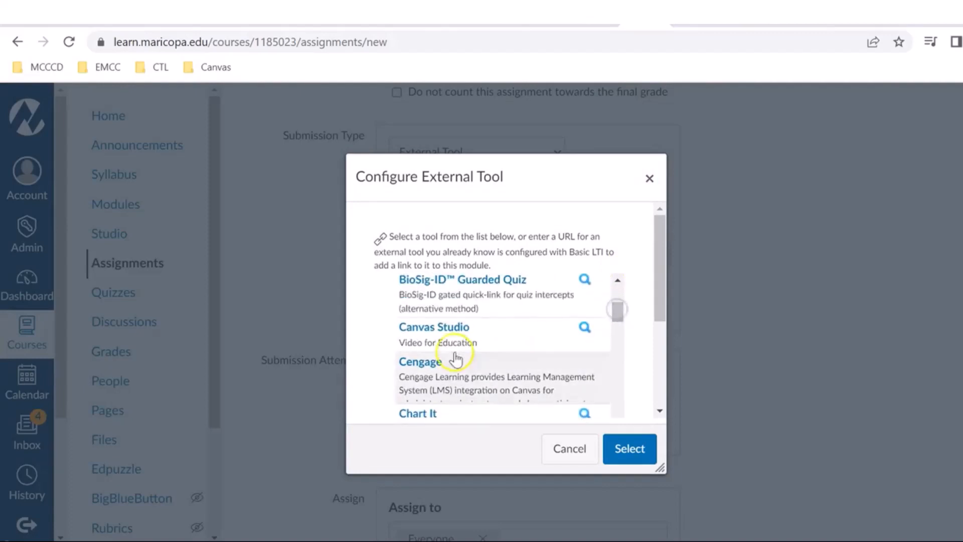
pyautogui.click(420, 326)
# Step: Select the video "Part 7 of 7: Thinking for Themselves" from the Quick Collection
pyautogui.moveTo(724, 150); pyautogui.dragTo(722, 281)
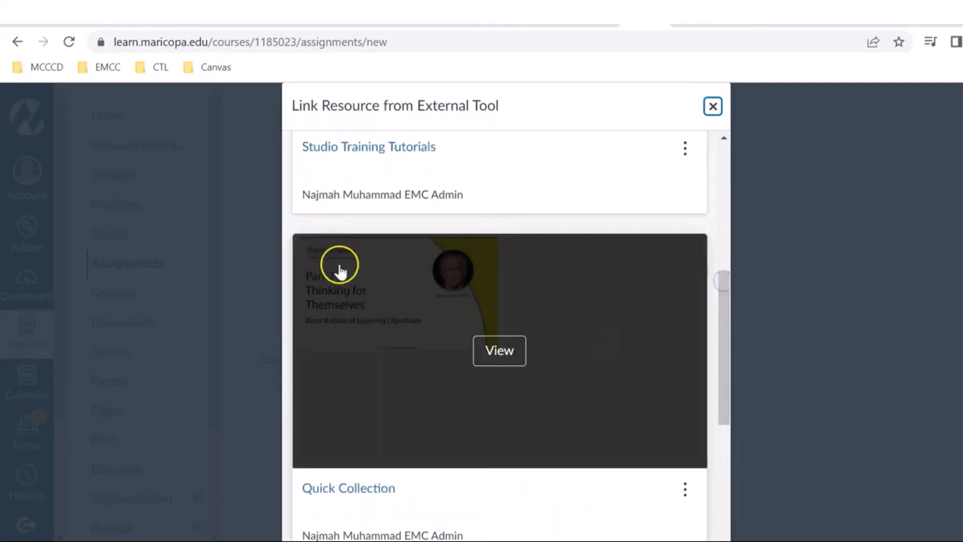
pyautogui.click(500, 351)
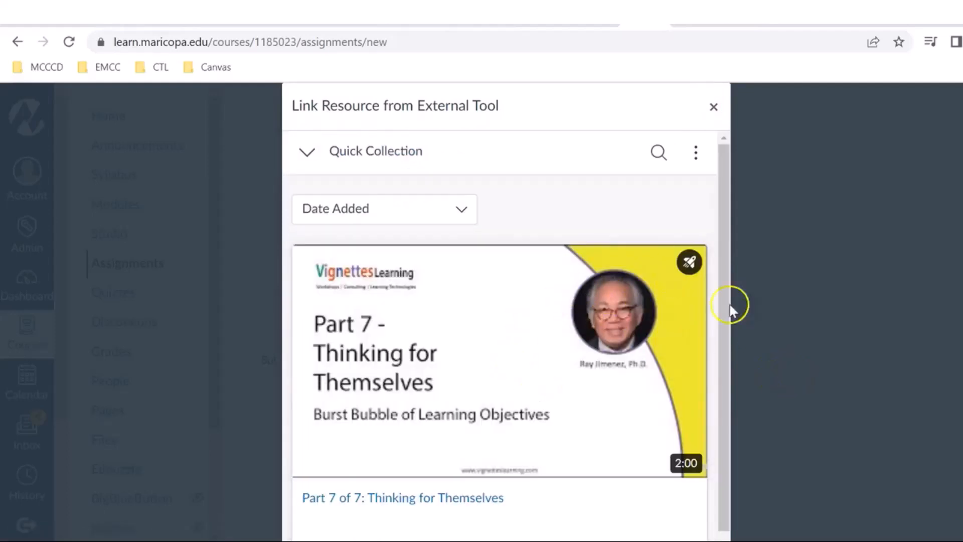
pyautogui.moveTo(666, 316)
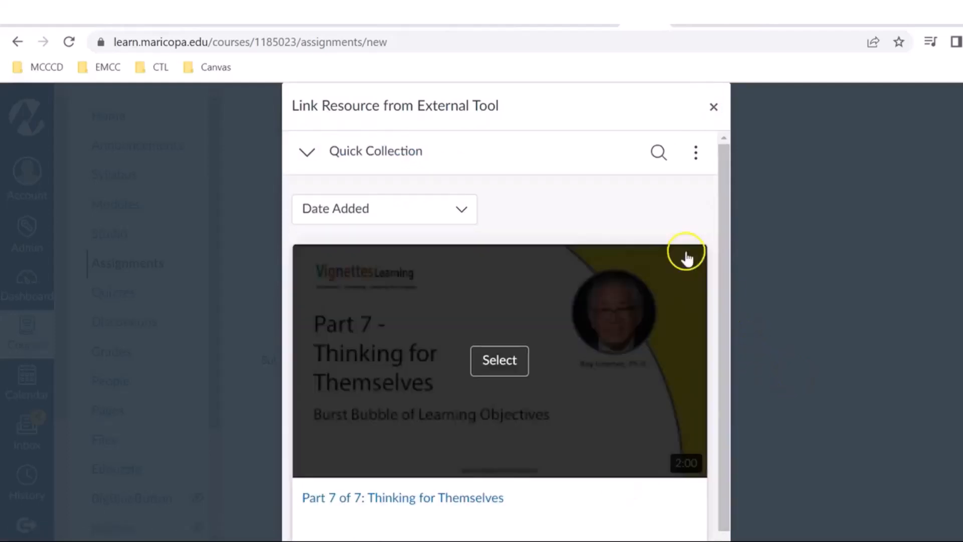
pyautogui.click(499, 360)
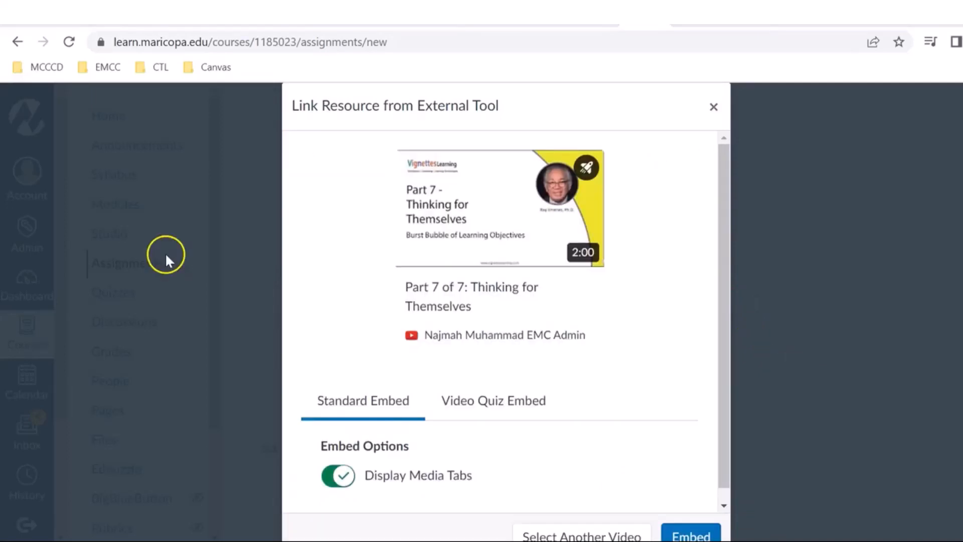
# Step: Embed the video as the video quiz "Create a Quiz Demo" and confirm Canvas Studio as the external tool
pyautogui.click(489, 404)
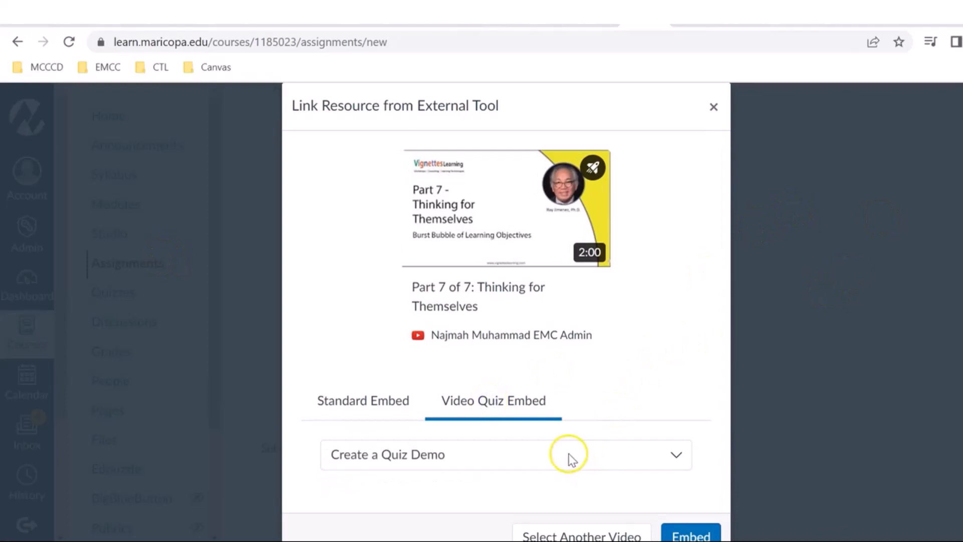
pyautogui.click(539, 458)
pyautogui.click(367, 502)
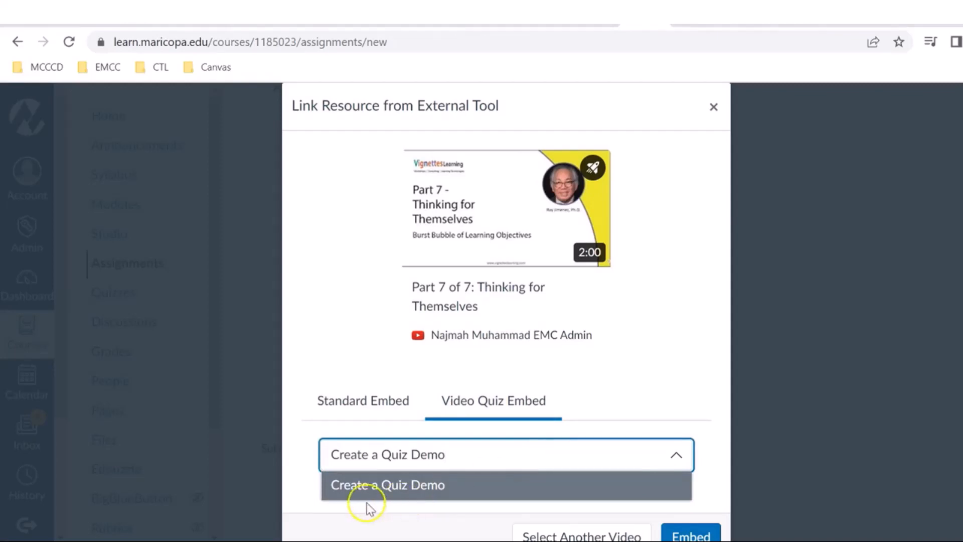
pyautogui.click(345, 486)
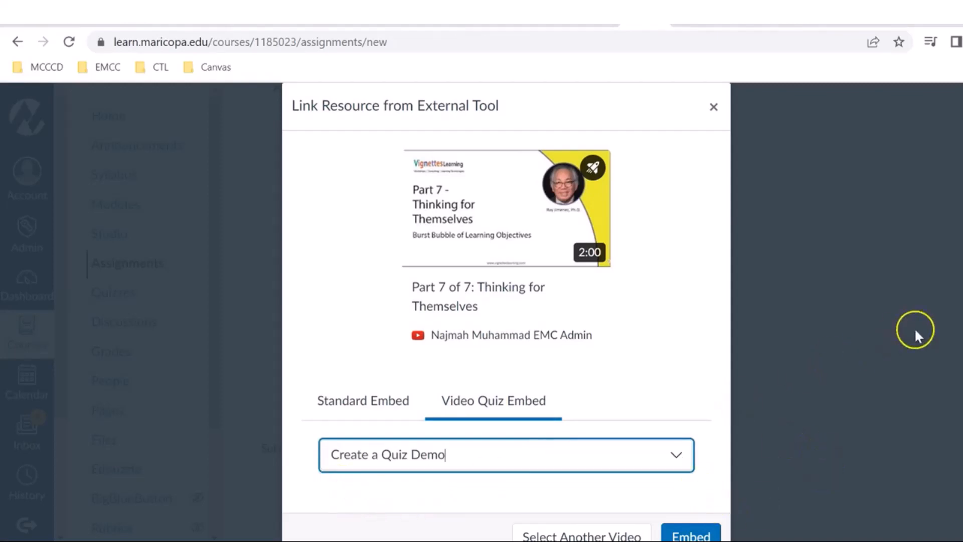
pyautogui.scroll(-3, 682, 426)
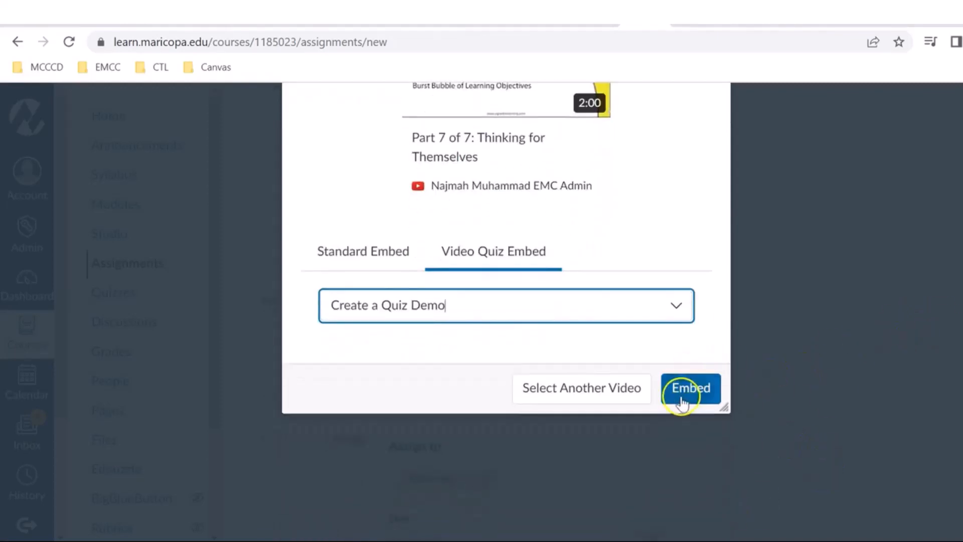
pyautogui.click(681, 398)
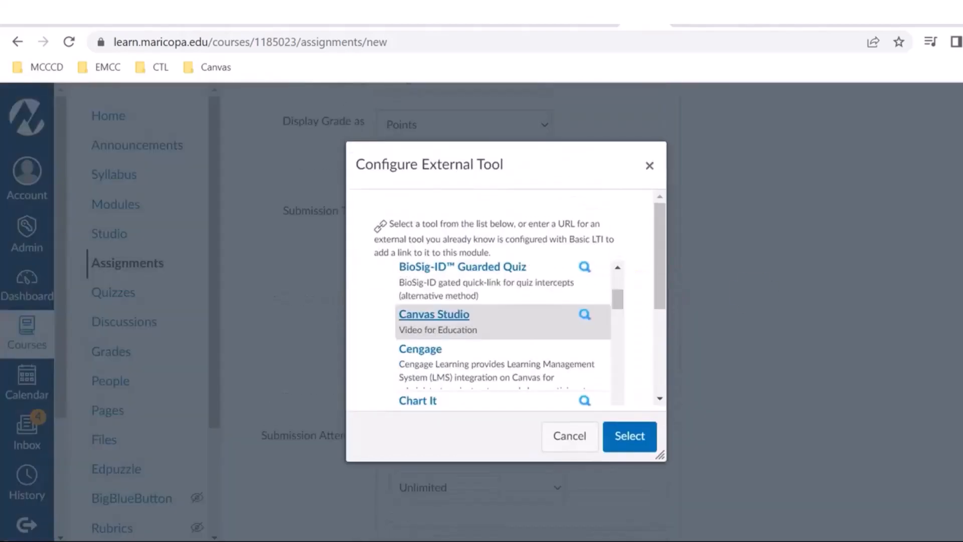
pyautogui.click(621, 441)
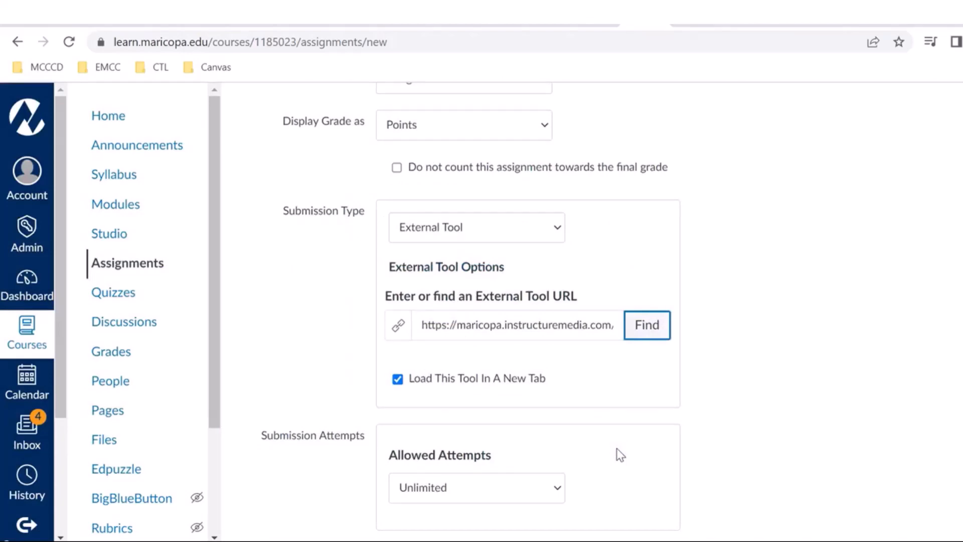
# Step: Save the new assignment without publishing it
pyautogui.scroll(-3, 617, 449)
pyautogui.scroll(-4, 481, 311)
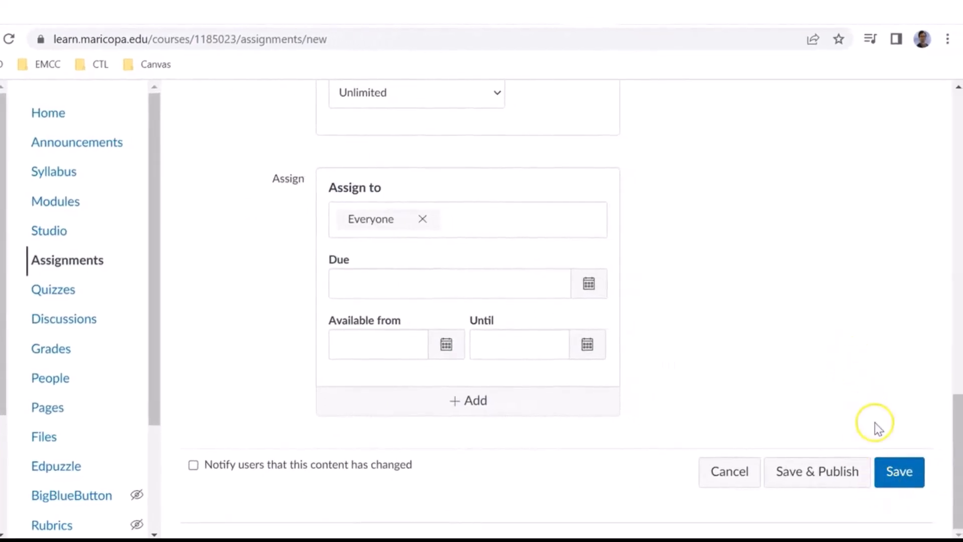
pyautogui.click(894, 479)
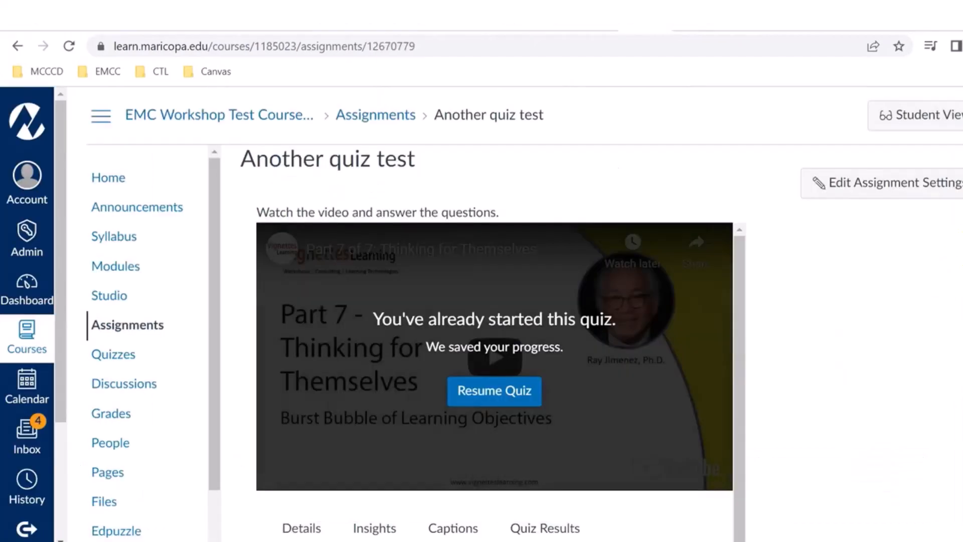
# Step: Resume the embedded quiz and answer True to the first question, "Canvas Studio is now available"
pyautogui.scroll(-3, 501, 311)
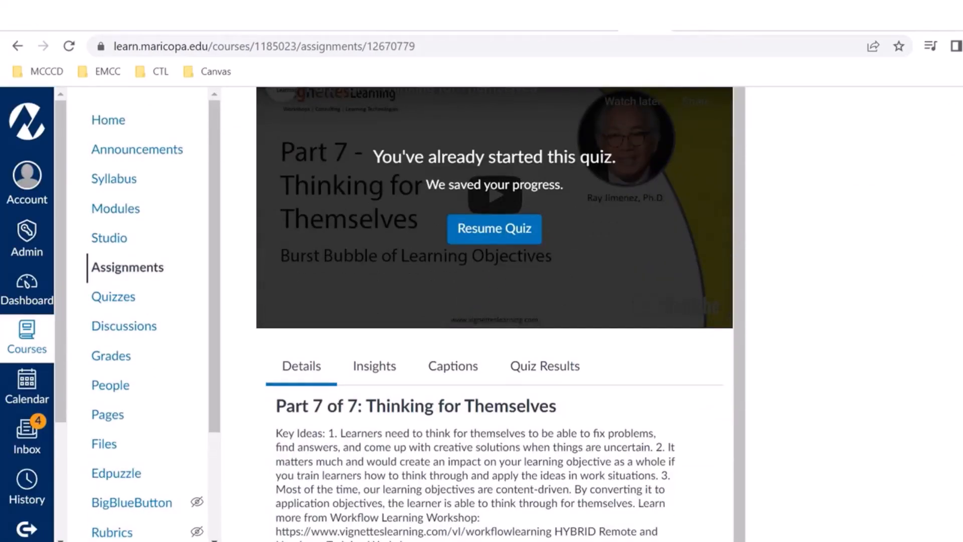
pyautogui.click(491, 230)
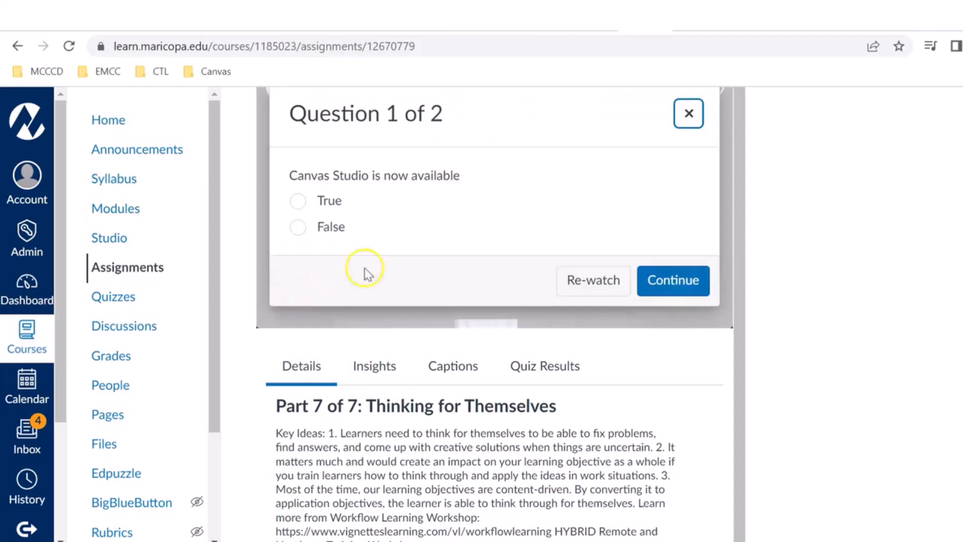
pyautogui.click(298, 201)
pyautogui.click(672, 282)
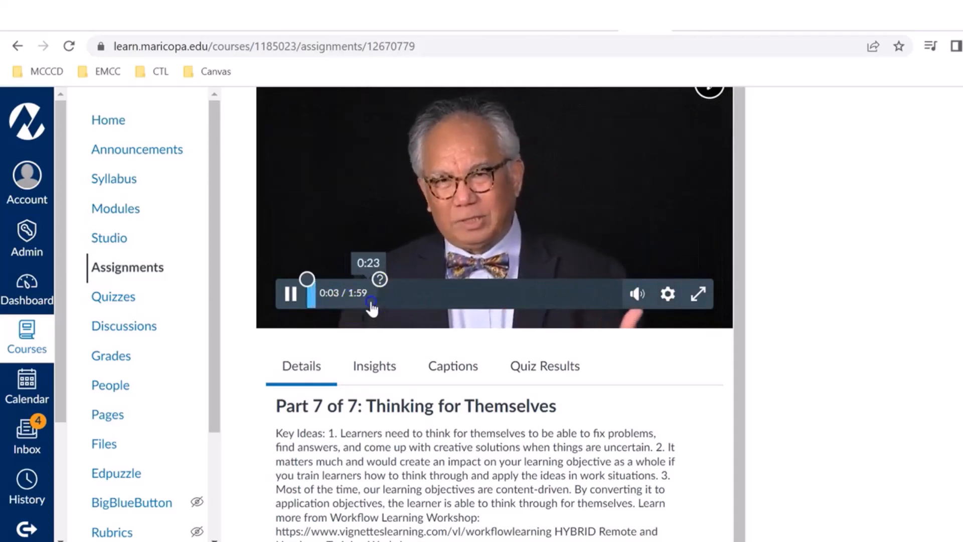
# Step: Skip the video ahead to the second quiz question, answer it with No, and pause the playback
pyautogui.click(371, 302)
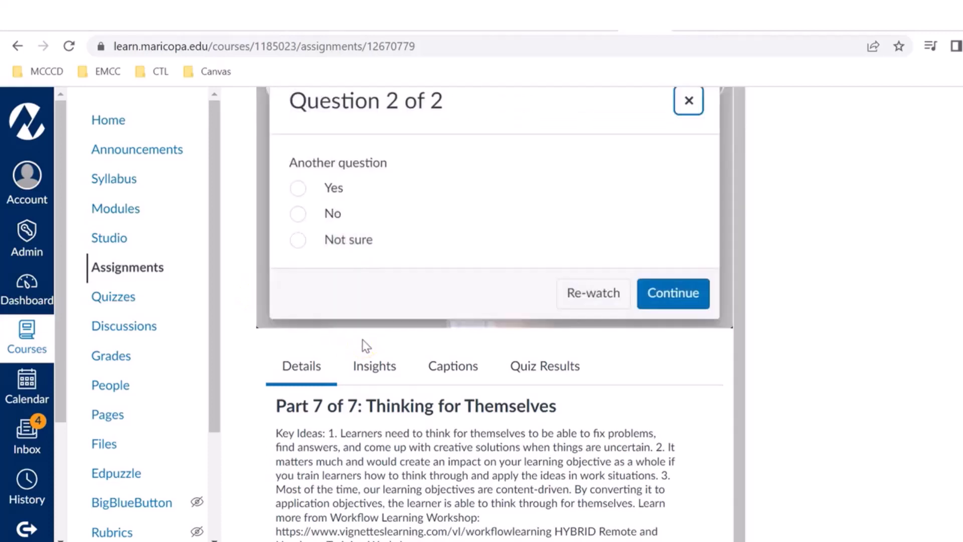
pyautogui.click(298, 215)
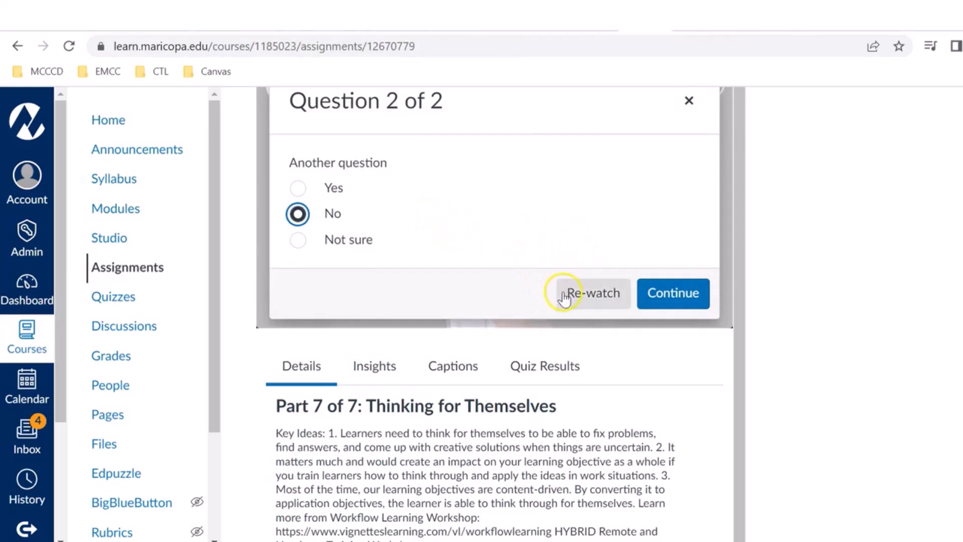
pyautogui.click(666, 295)
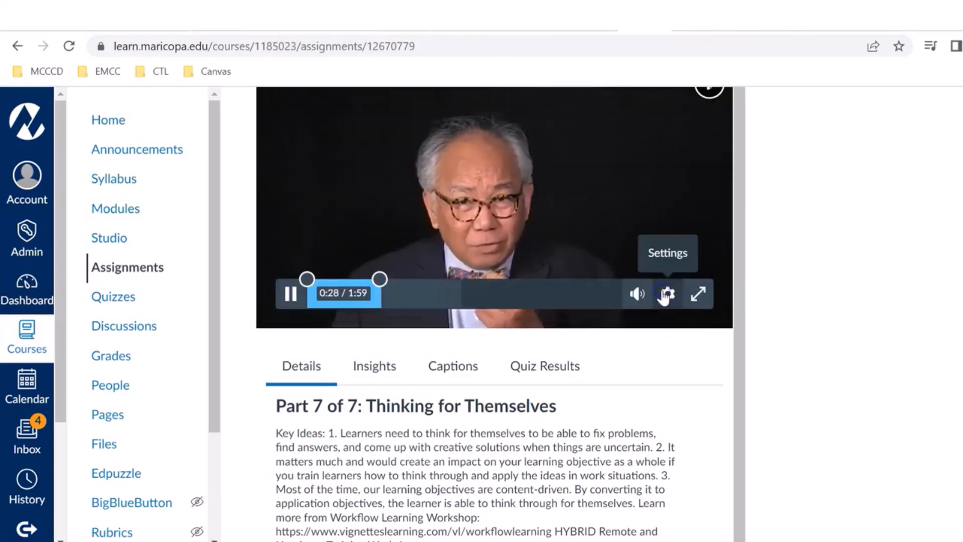
pyautogui.click(290, 293)
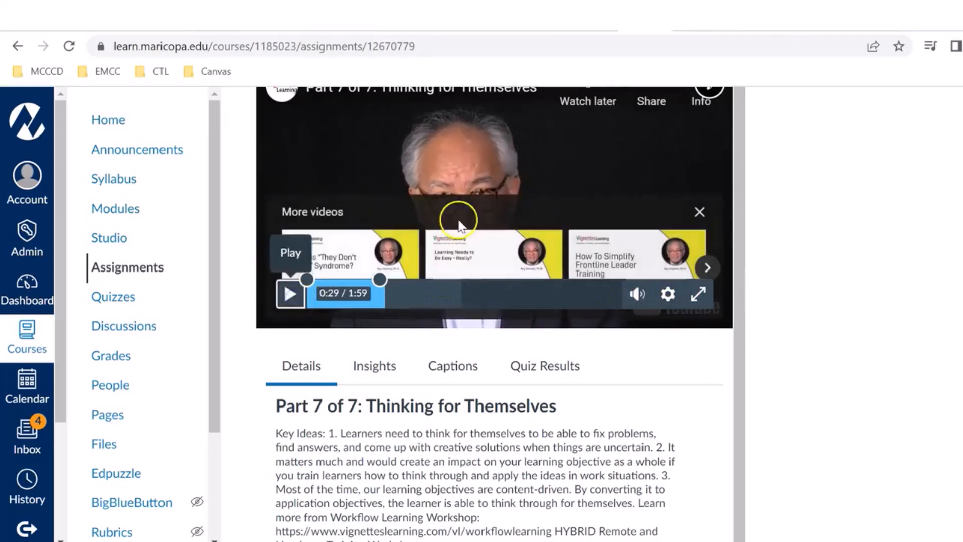